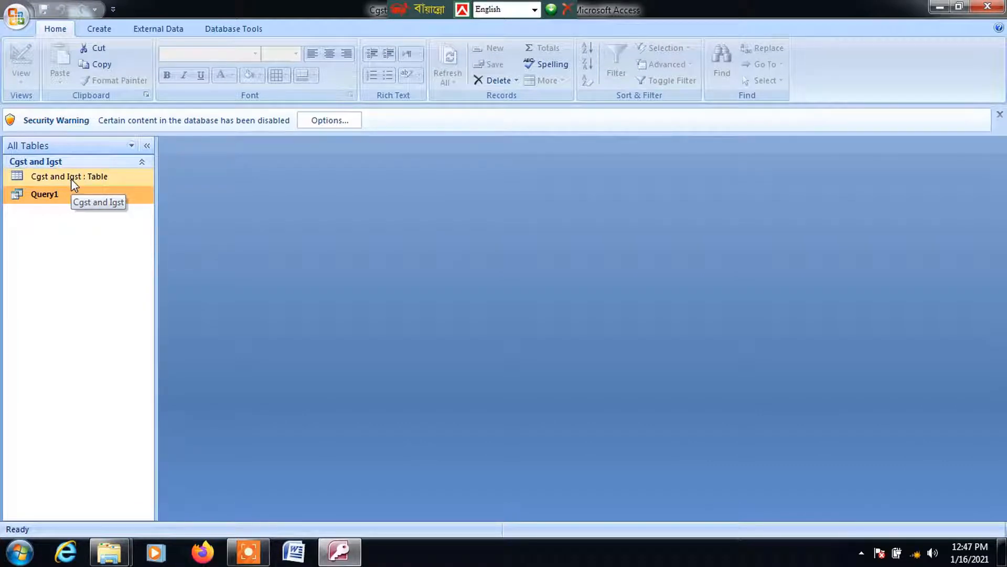
Step: Review the field names and data types of the Cgst and Igst table in Design View, and close the table
right_click(71, 178)
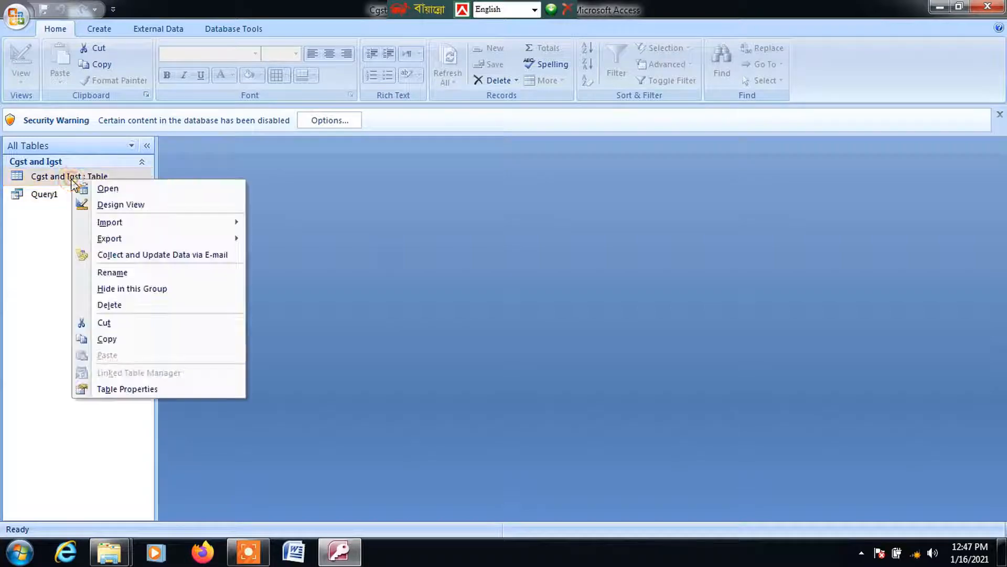
left_click(138, 209)
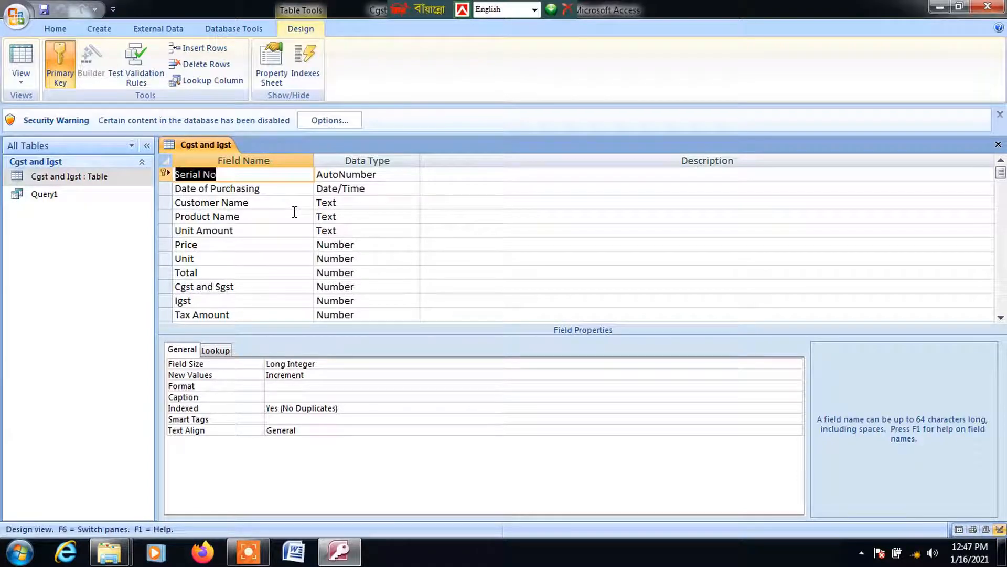
left_click(291, 230)
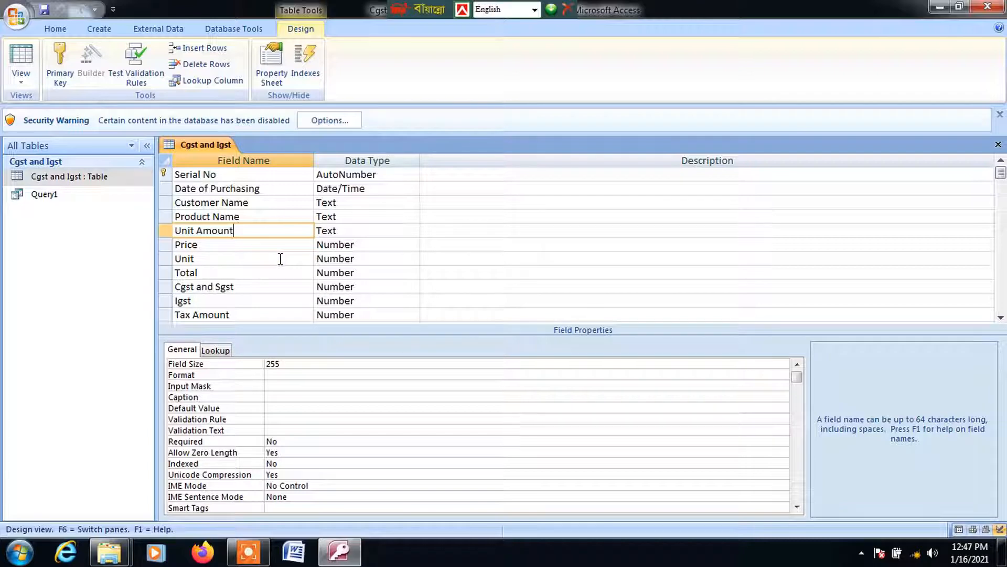
scroll(280, 293, "down", 2)
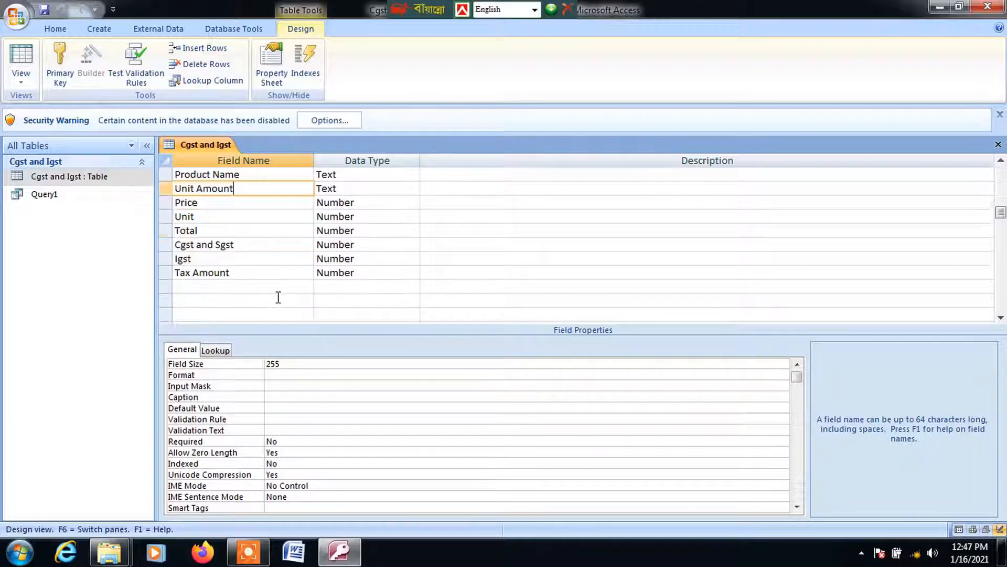
scroll(278, 299, "up", 2)
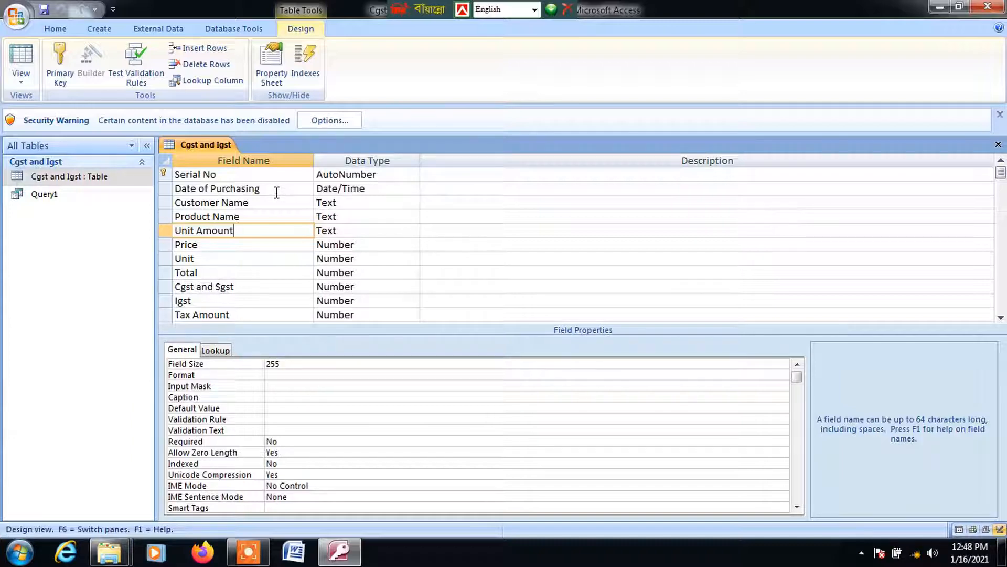
left_click(269, 220)
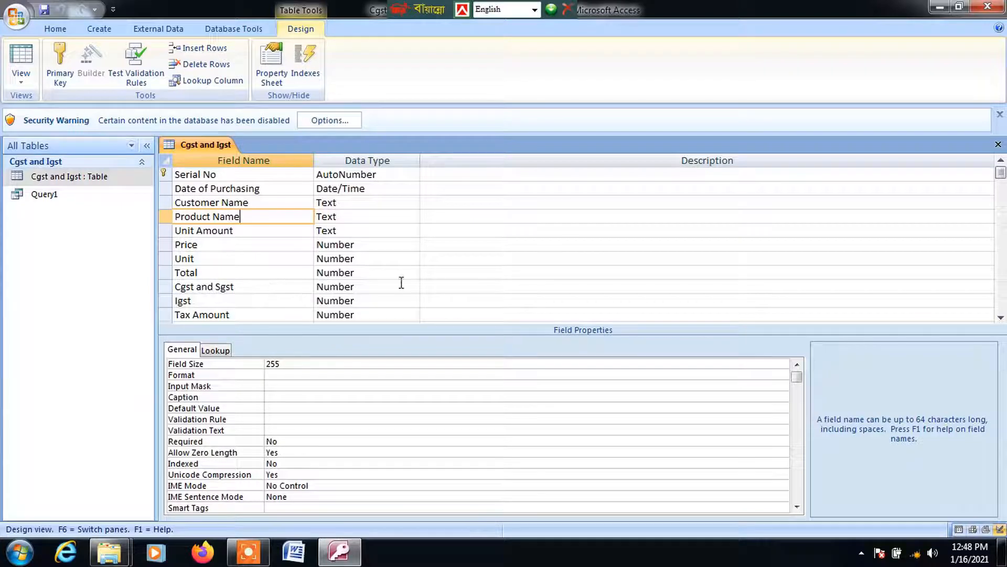
scroll(599, 246, "down", 1)
scroll(599, 248, "up", 1)
left_click(999, 145)
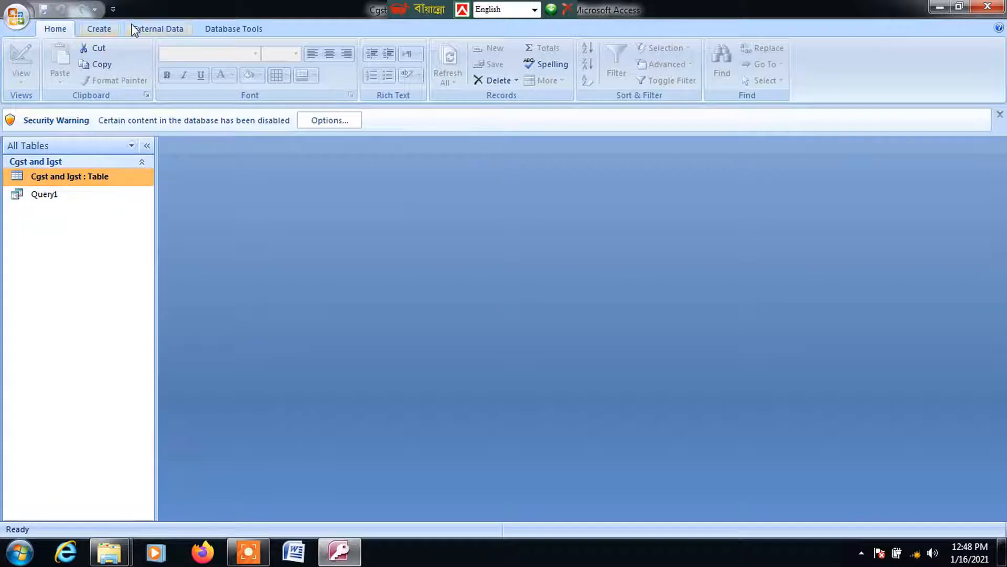
Step: Start a new query in Design View with the Cgst and Igst table as its source
left_click(100, 29)
left_click(565, 62)
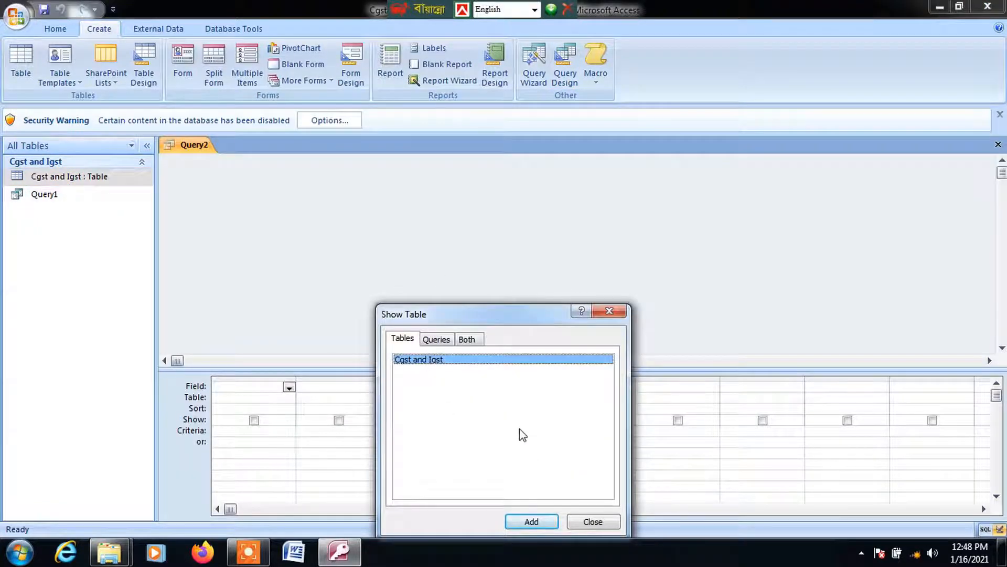
left_click(540, 522)
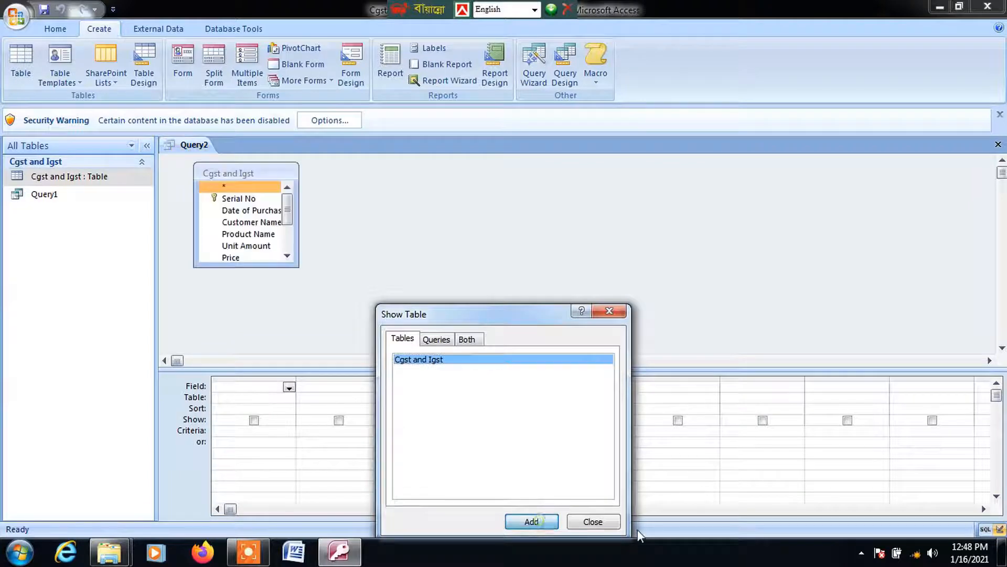
left_click(589, 521)
Step: Add all fields from Serial No through Tax Amount to the new query's design grid, and close the query without saving
left_click(231, 202)
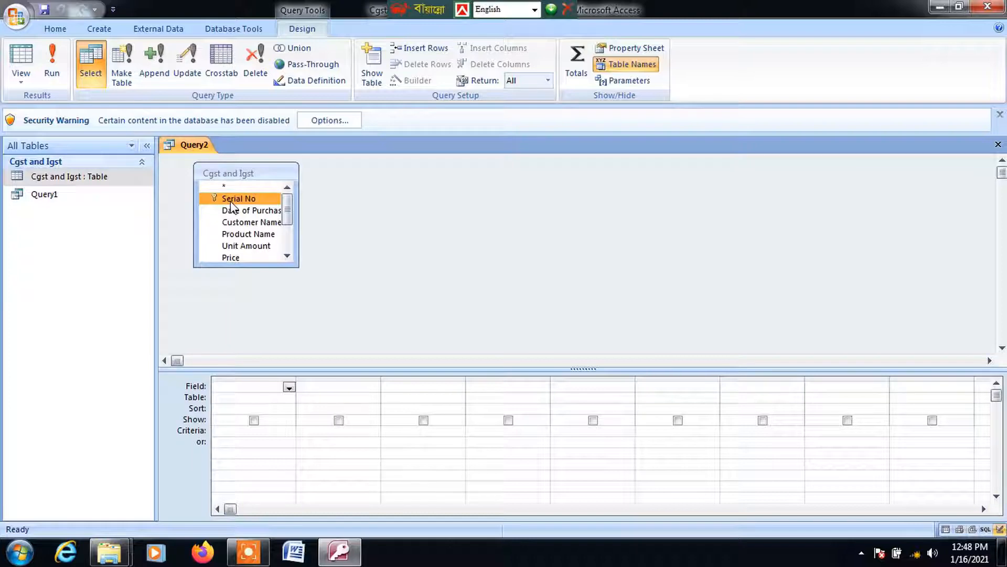
key("shift+Down")
key("shift+Down")
key("shift+Down")
key("shift+Down")
key("shift+Down")
key("shift+Down")
key("shift+Down")
key("shift+Down")
key("shift+Down")
key("shift+Down")
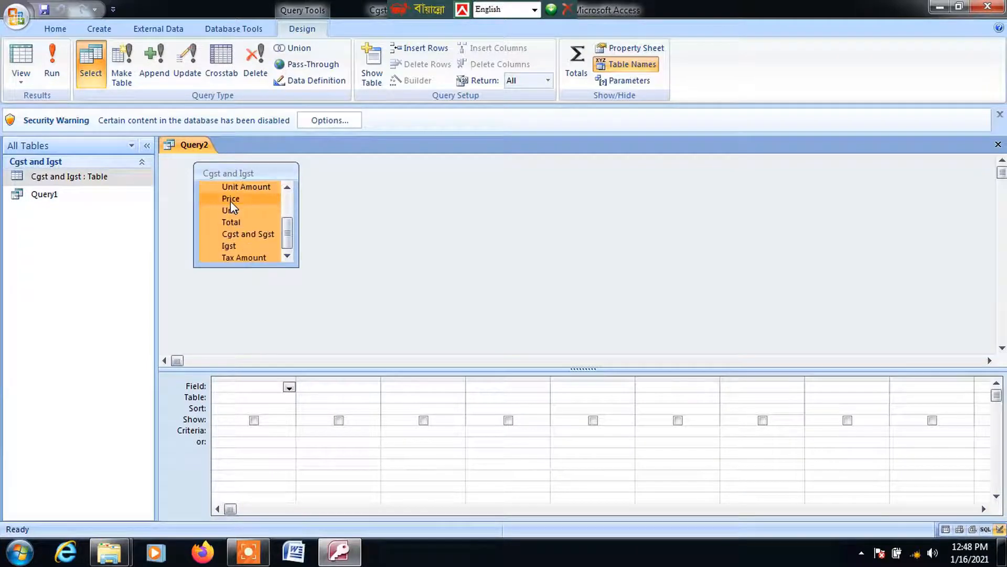
left_click_drag(226, 213, 253, 387)
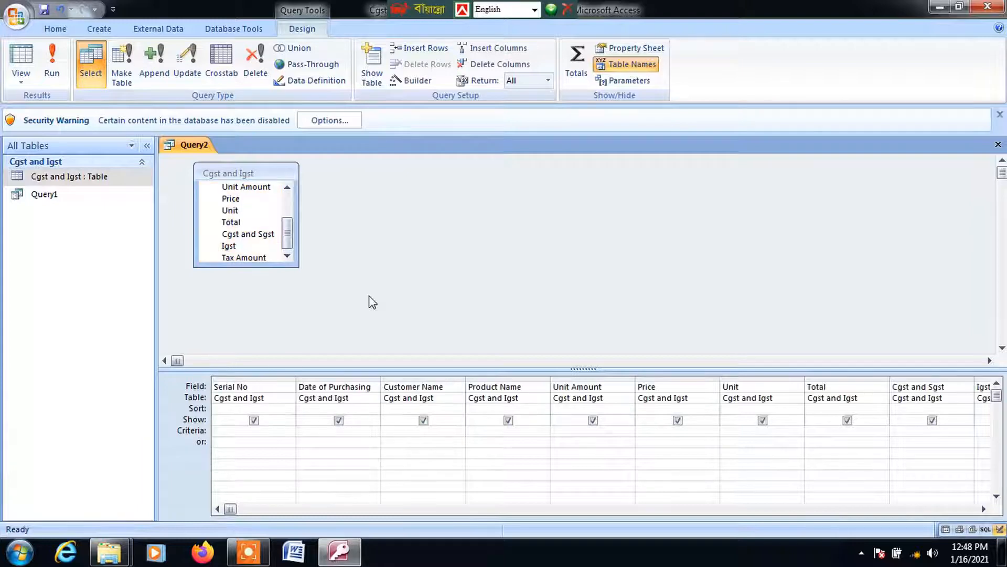
left_click(997, 144)
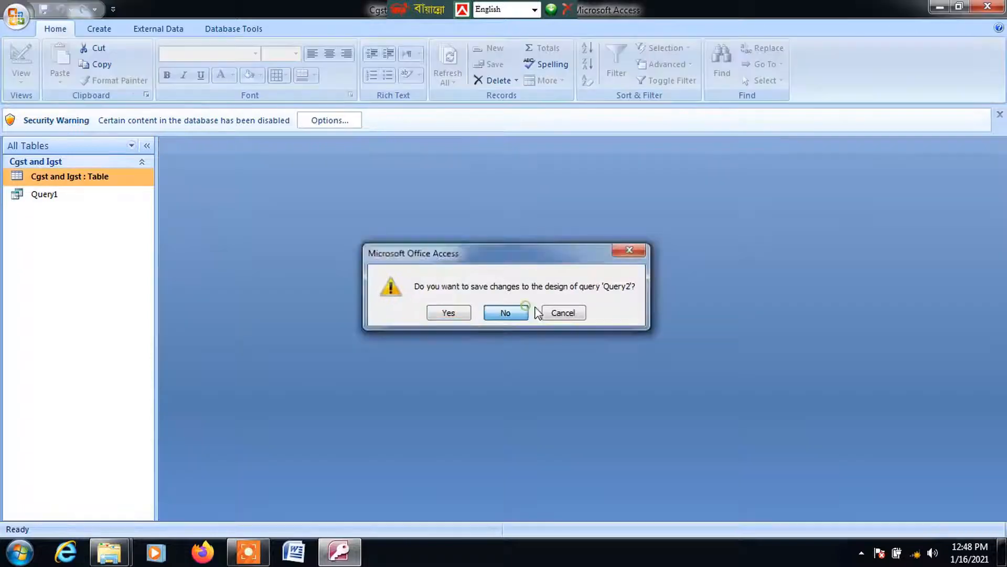
left_click(524, 312)
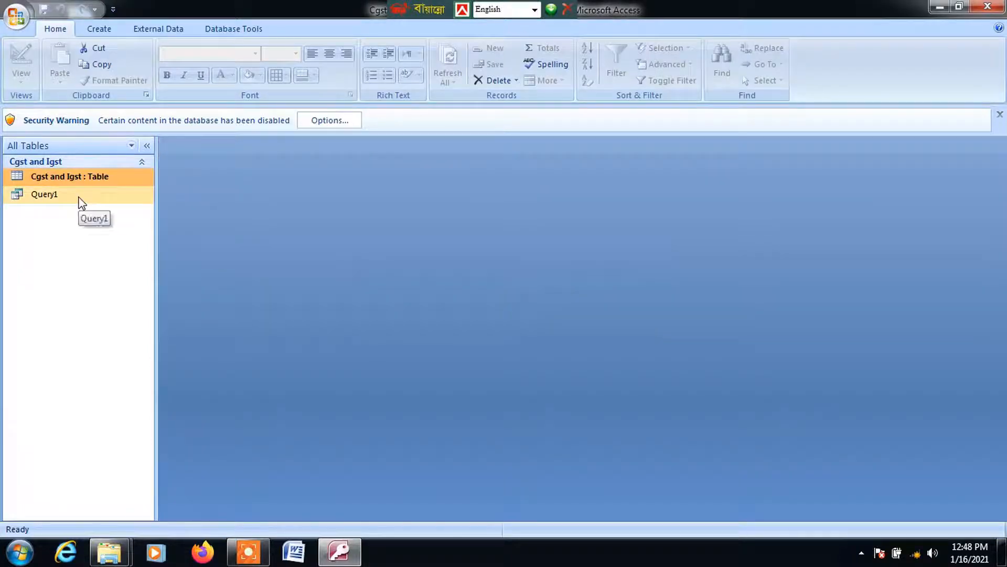
Step: Open Query1 in Design View and show the Total column's expression in the Zoom box
double_click(78, 198)
left_click(853, 291)
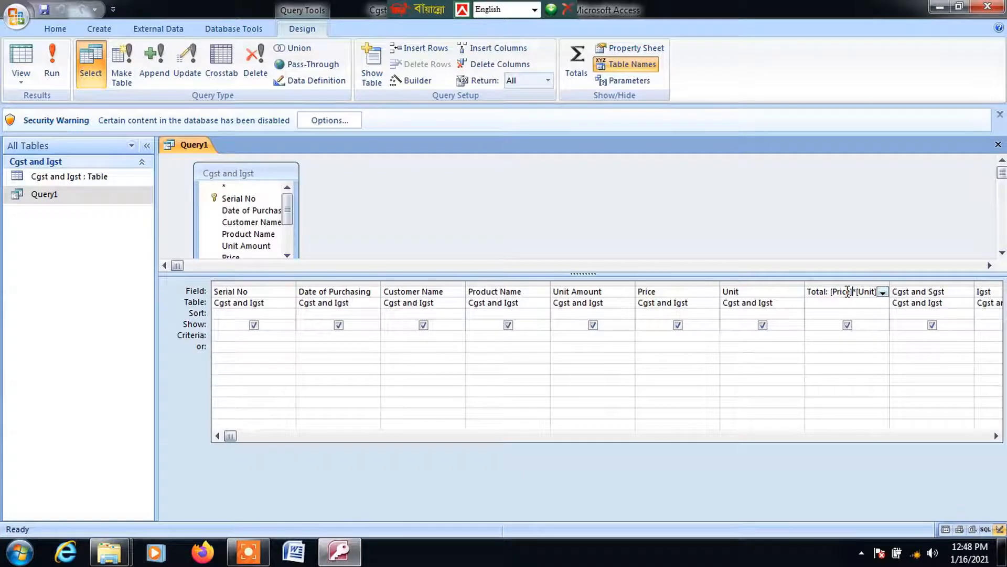
right_click(848, 292)
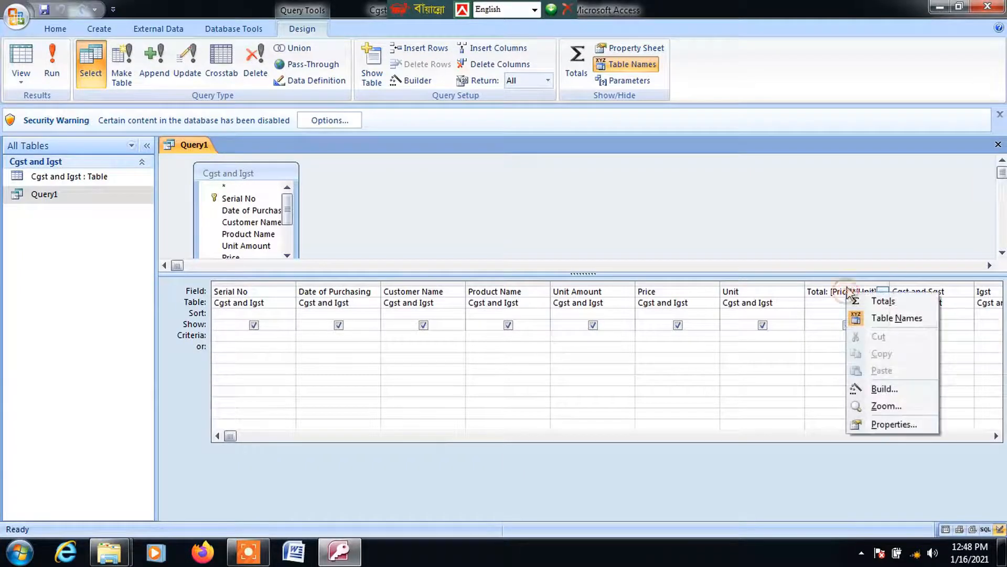
left_click(910, 408)
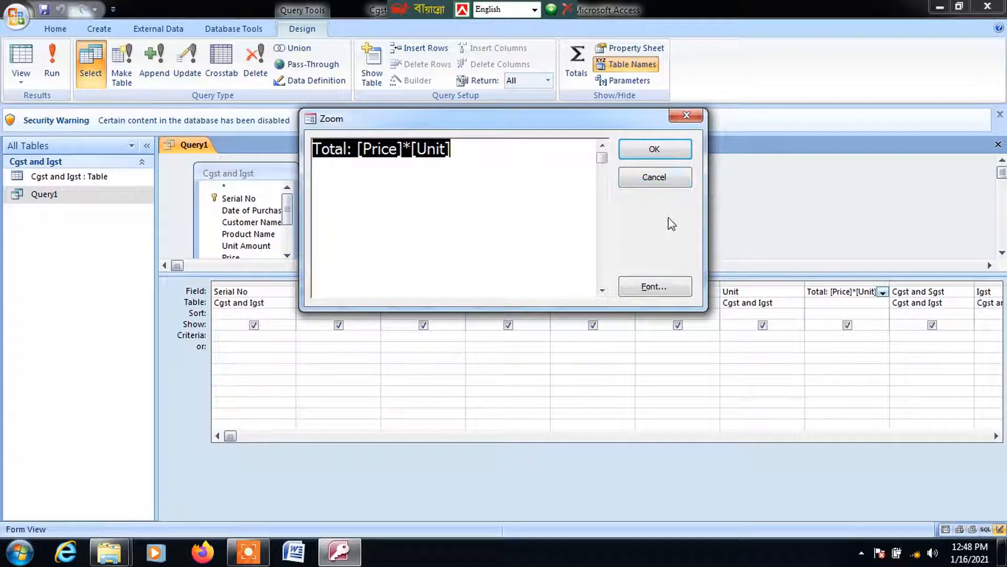
Step: Set the Zoom box font size to 26 and accept the Total column's expression
left_click(654, 288)
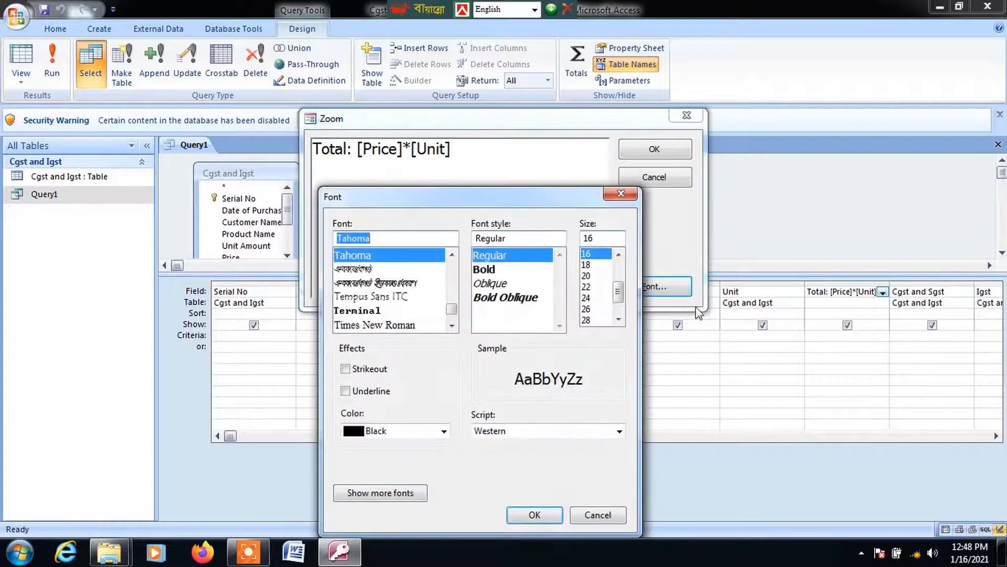
left_click(595, 309)
left_click(536, 514)
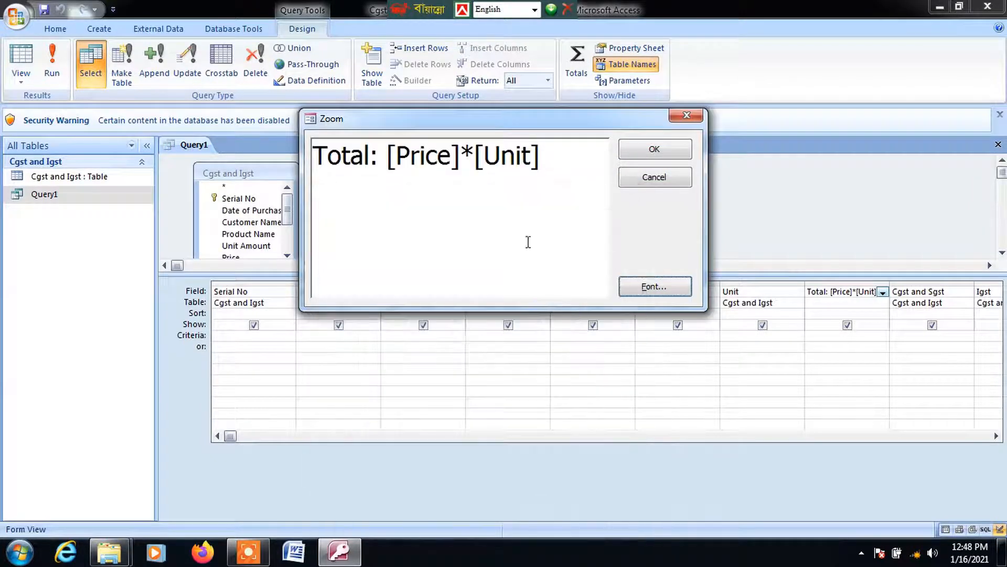
left_click_drag(504, 119, 484, 77)
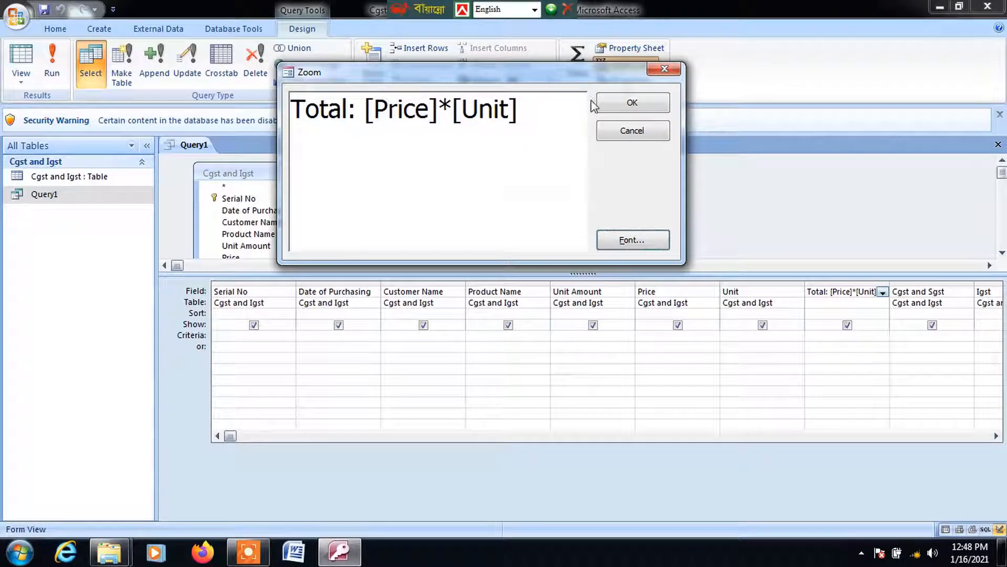
left_click(631, 104)
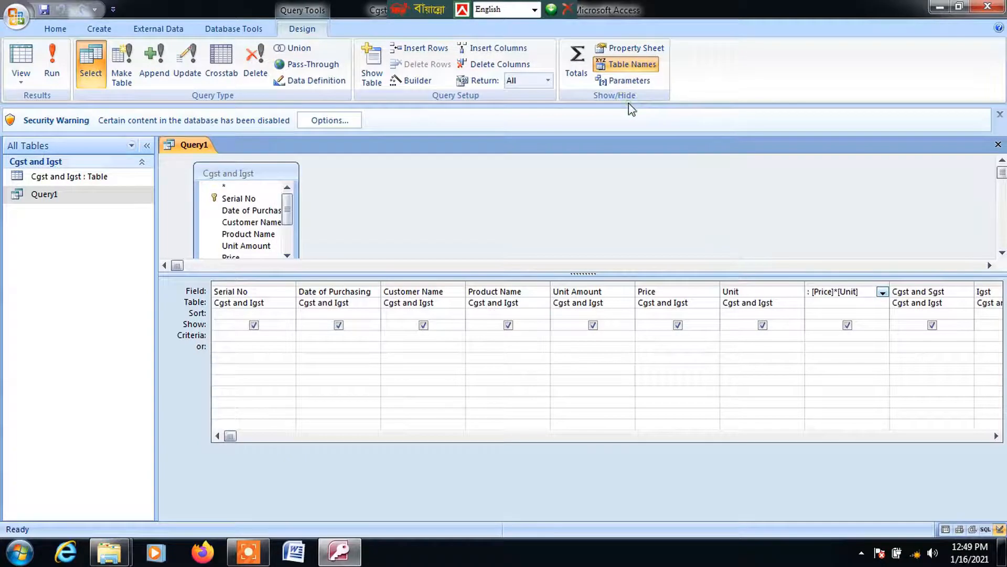
Step: Inspect the Tax Amount Igst column's expression in the Zoom box, and close Query1 with its design saved
key("Tab")
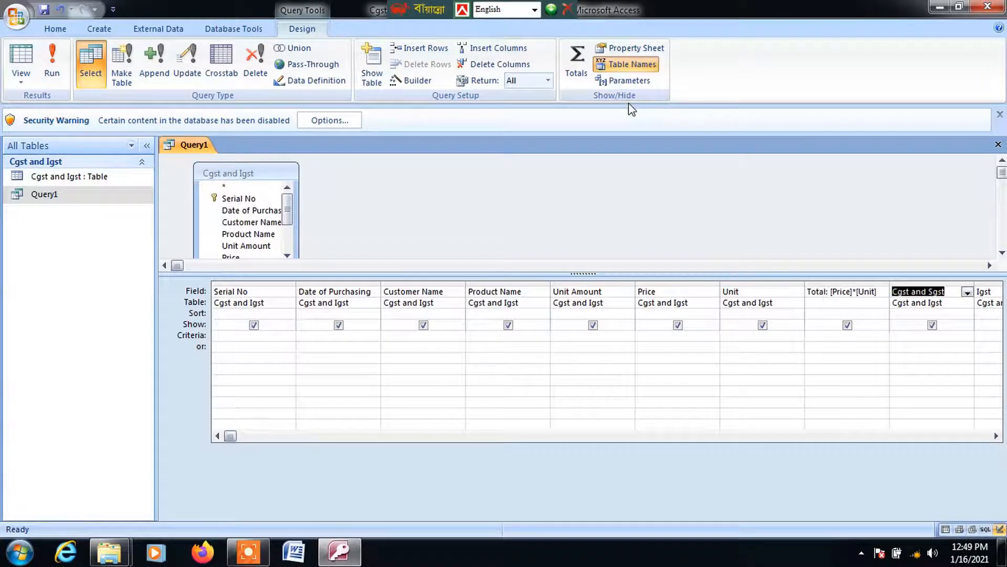
key("Tab")
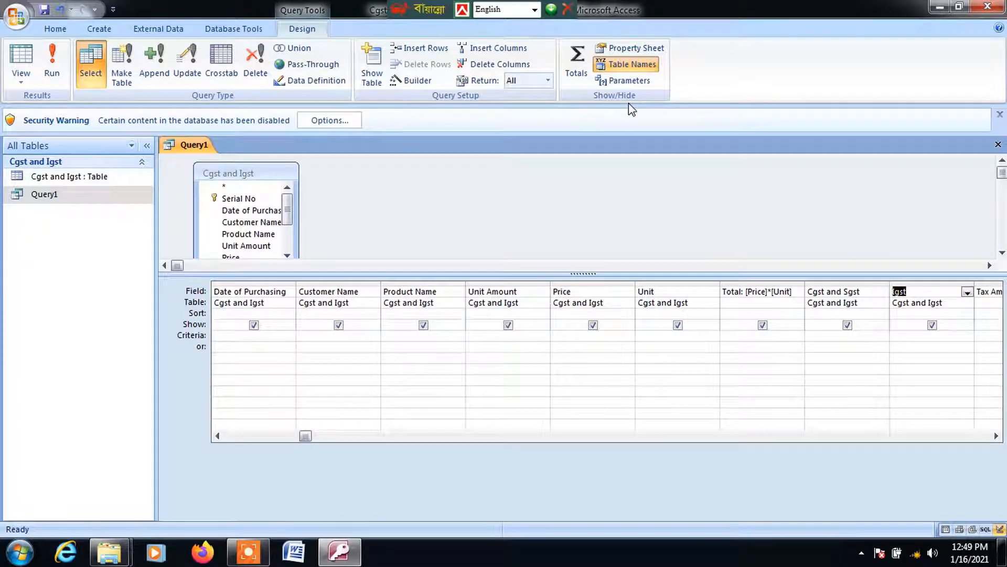
key("Tab")
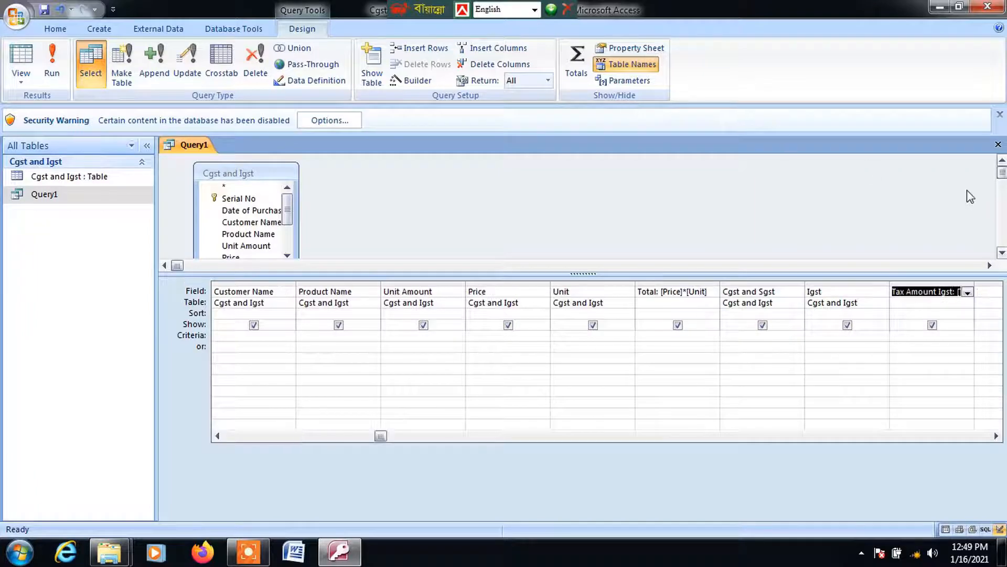
right_click(934, 288)
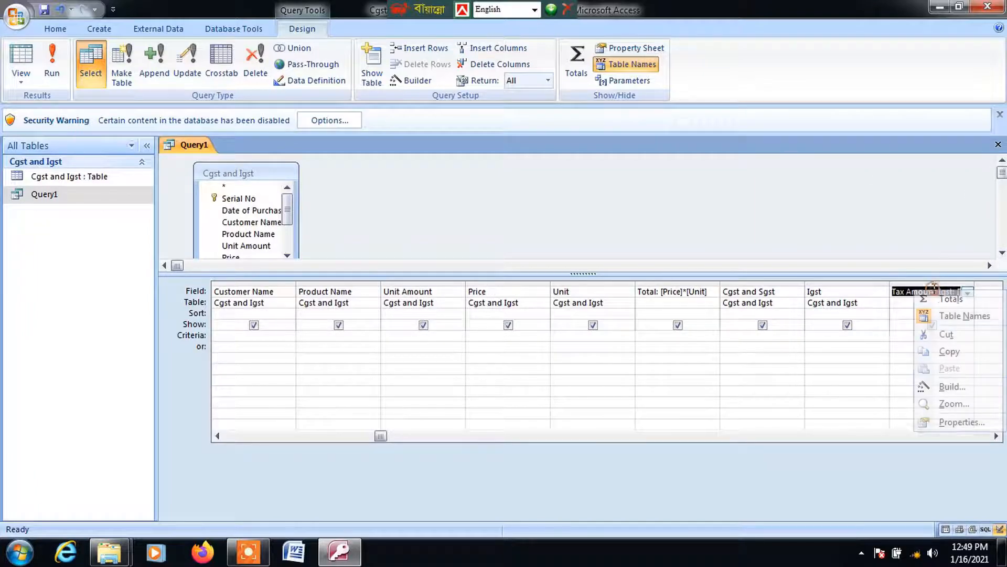
left_click(959, 405)
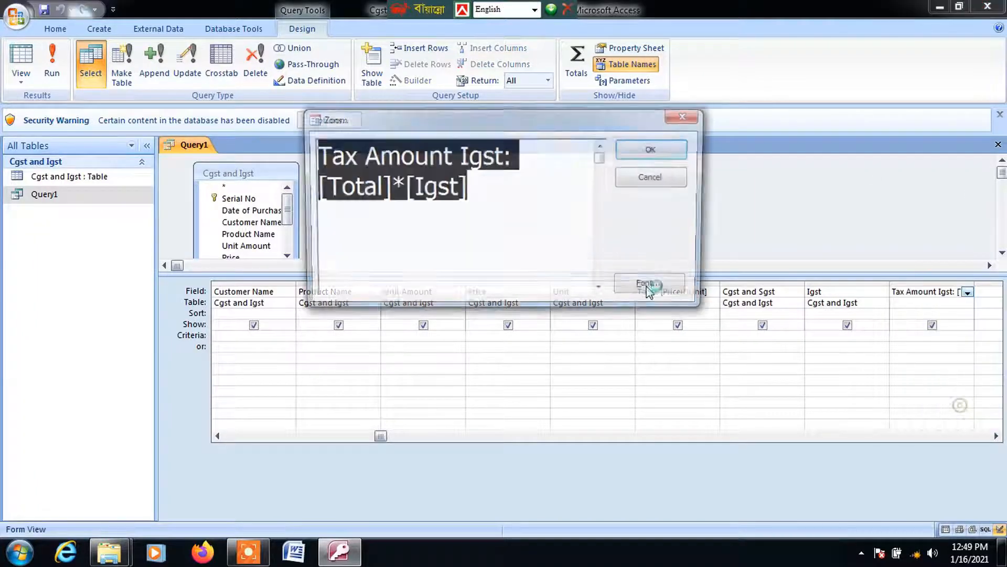
left_click(524, 196)
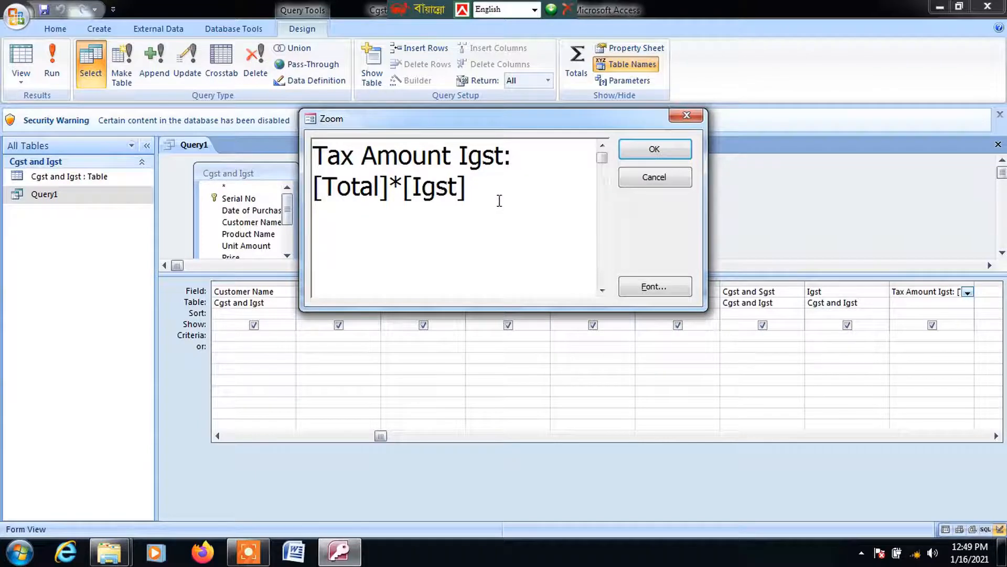
left_click(674, 151)
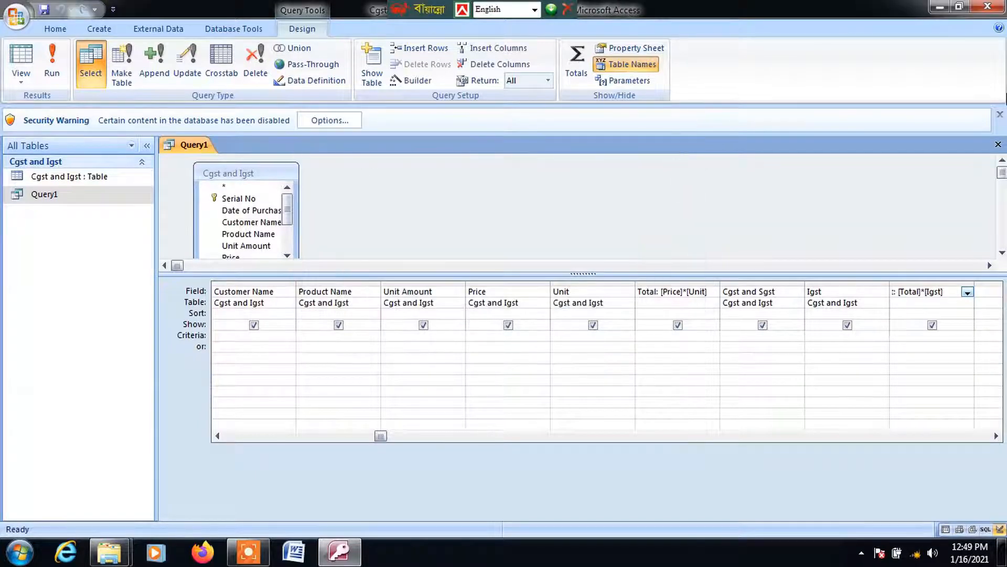
left_click(998, 145)
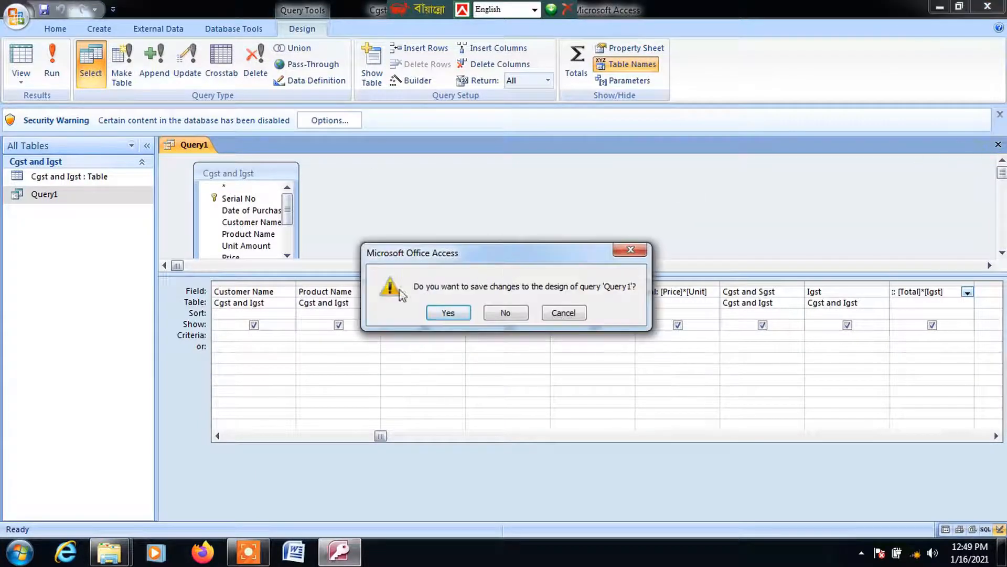
left_click(448, 313)
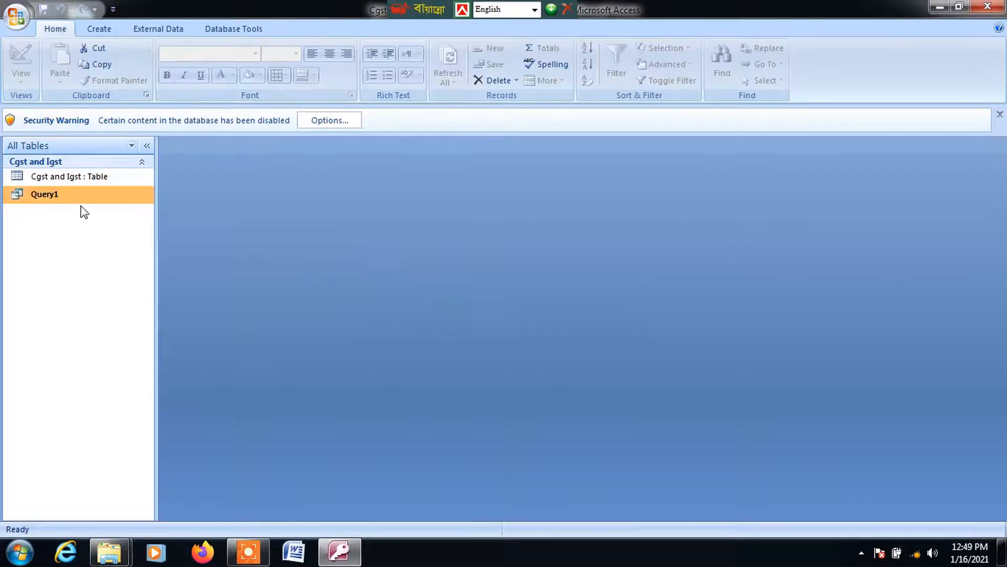
Step: Create a form based on Query1 and switch it to Design View
left_click(77, 176)
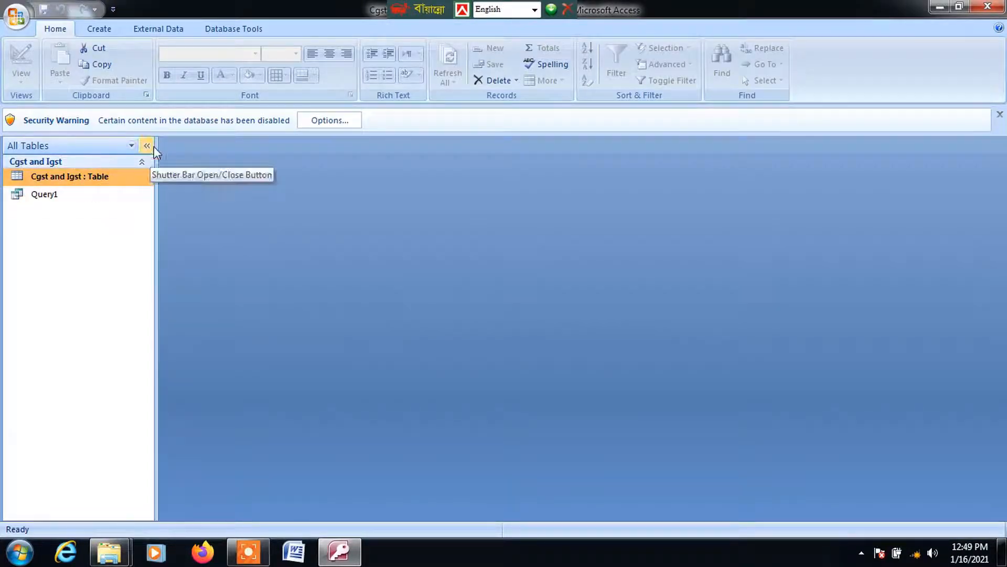
left_click(100, 30)
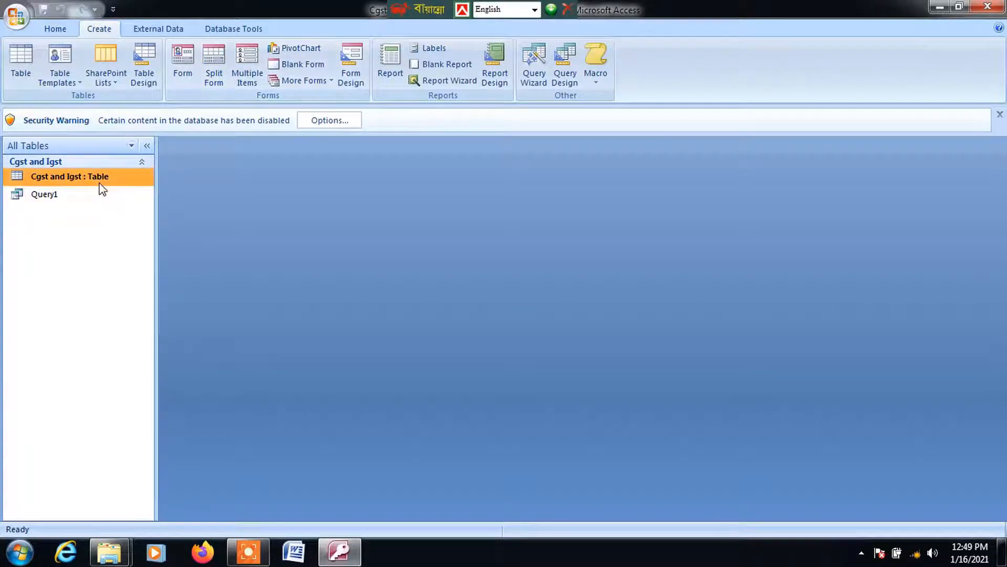
left_click(63, 196)
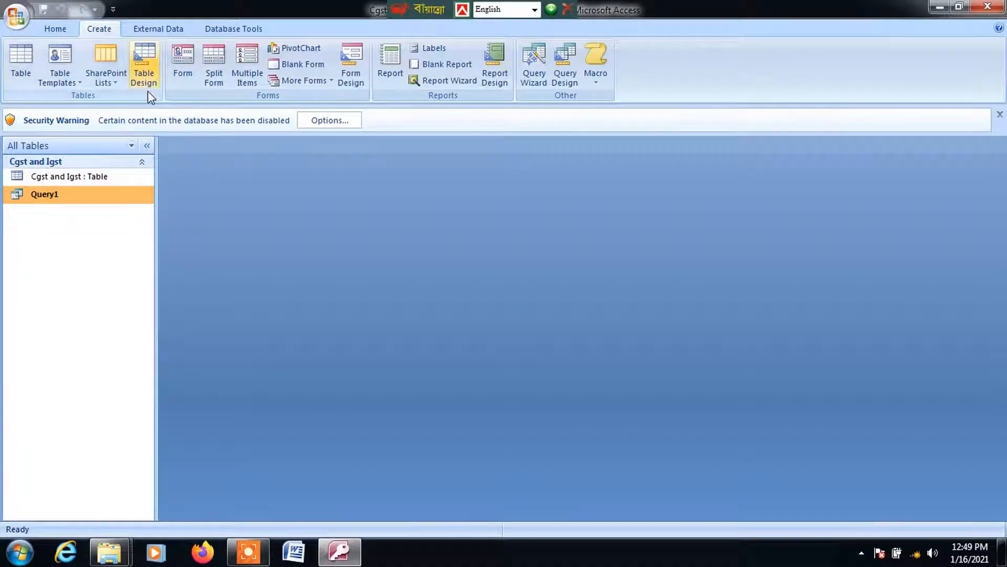
left_click(185, 76)
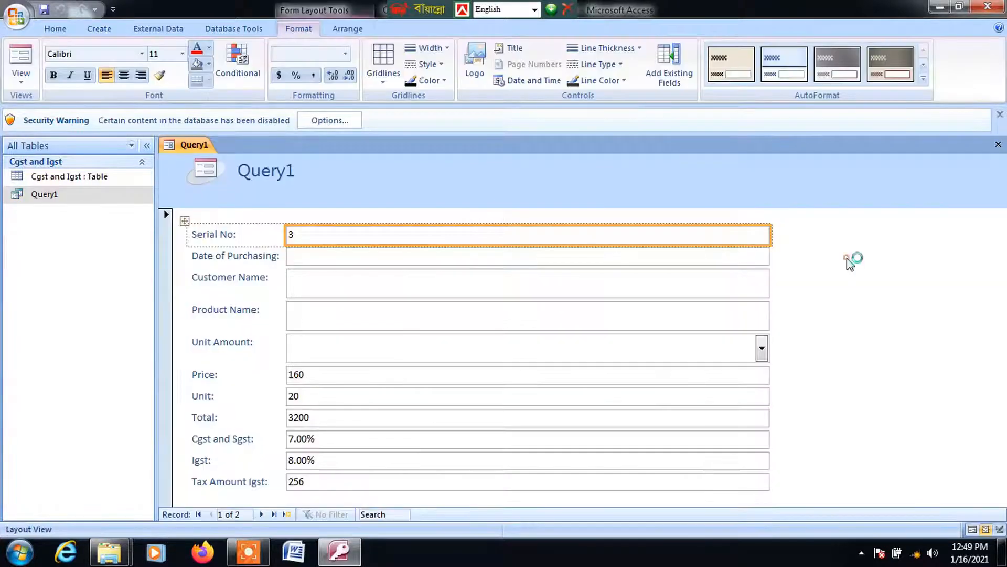
right_click(850, 262)
left_click(887, 299)
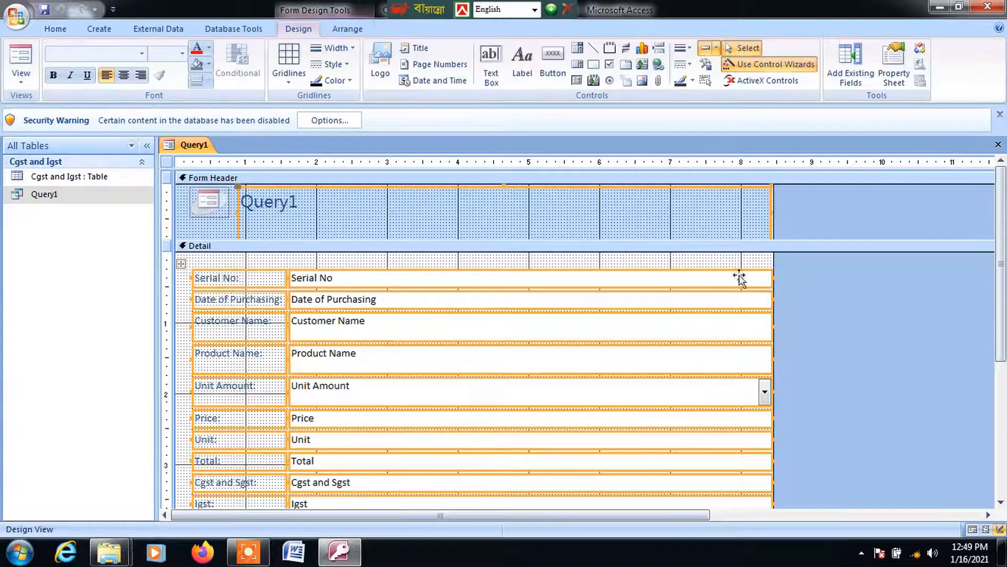
Step: Remove the control layout from the selected form controls so they can be sized independently
right_click(647, 325)
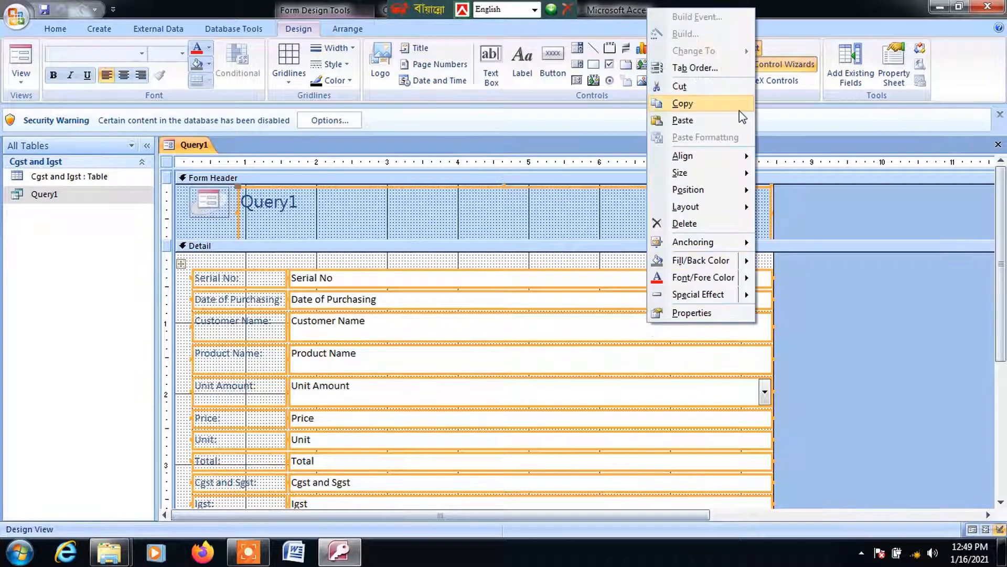
mouse_move(714, 208)
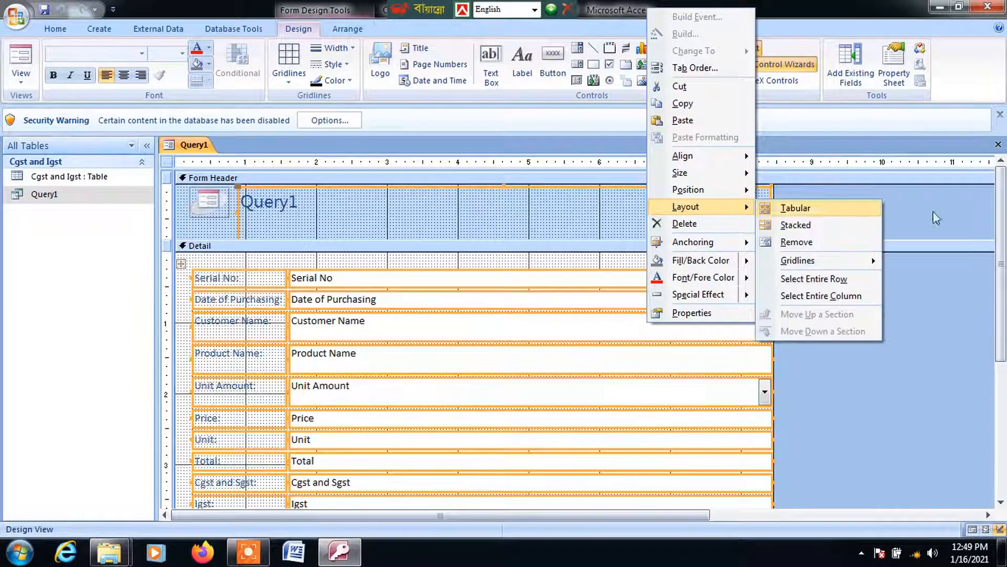
left_click(793, 242)
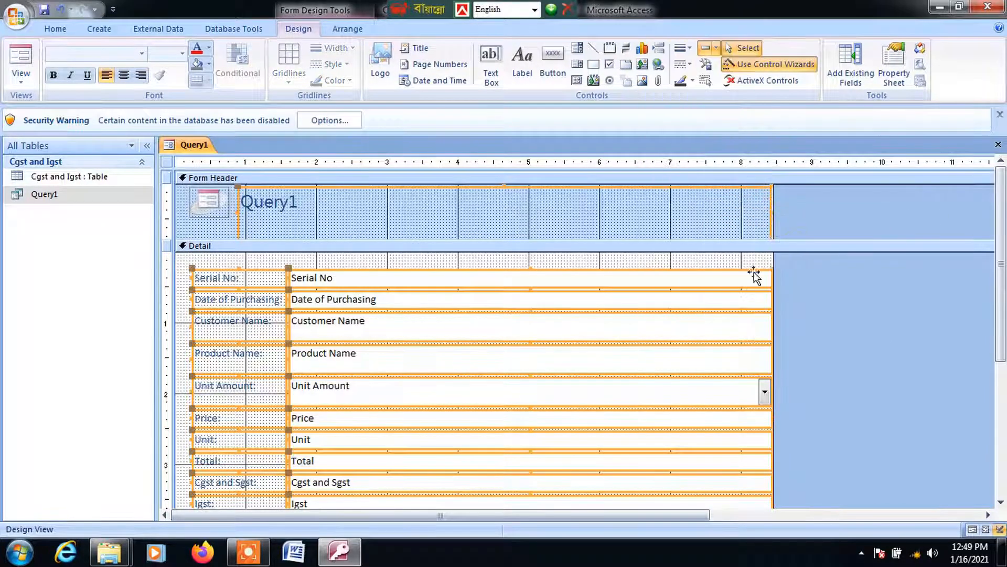
left_click(934, 270)
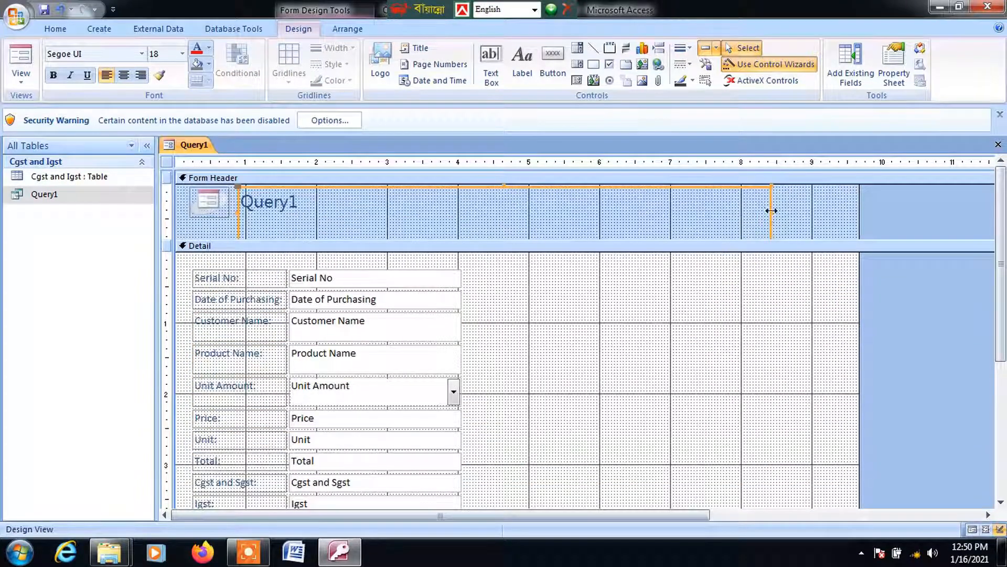
Step: Narrow the form header's title label to about the 4-inch mark and change its text to "Cgst and Igst Query"
left_click_drag(771, 210, 461, 211)
left_click(390, 205)
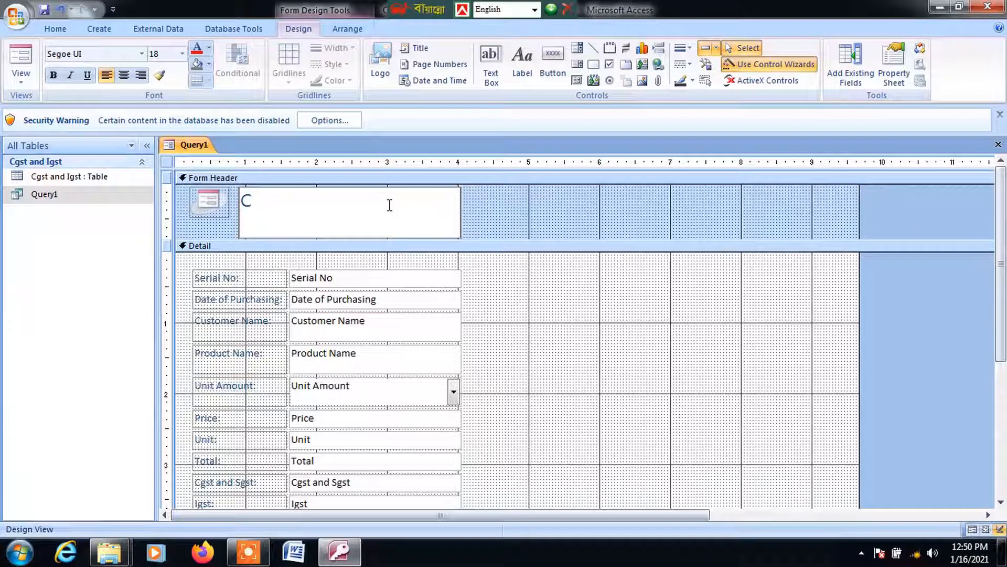
type("Cgst ")
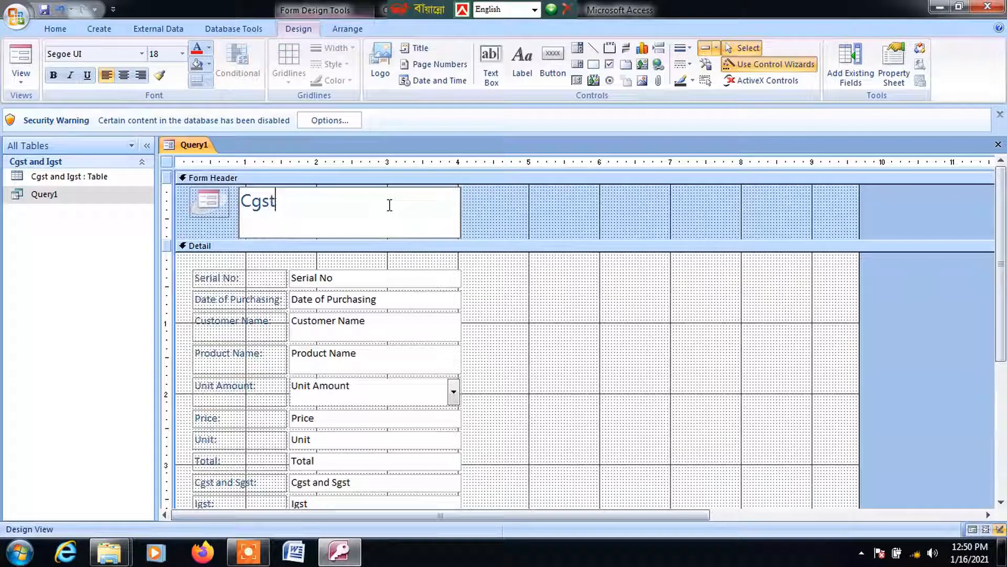
type("and Igst")
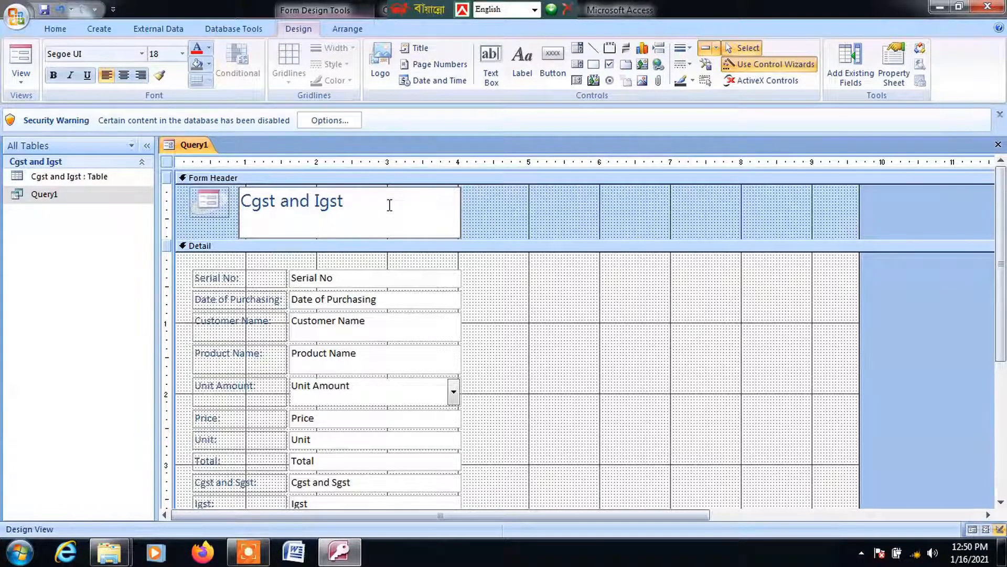
type(" Q")
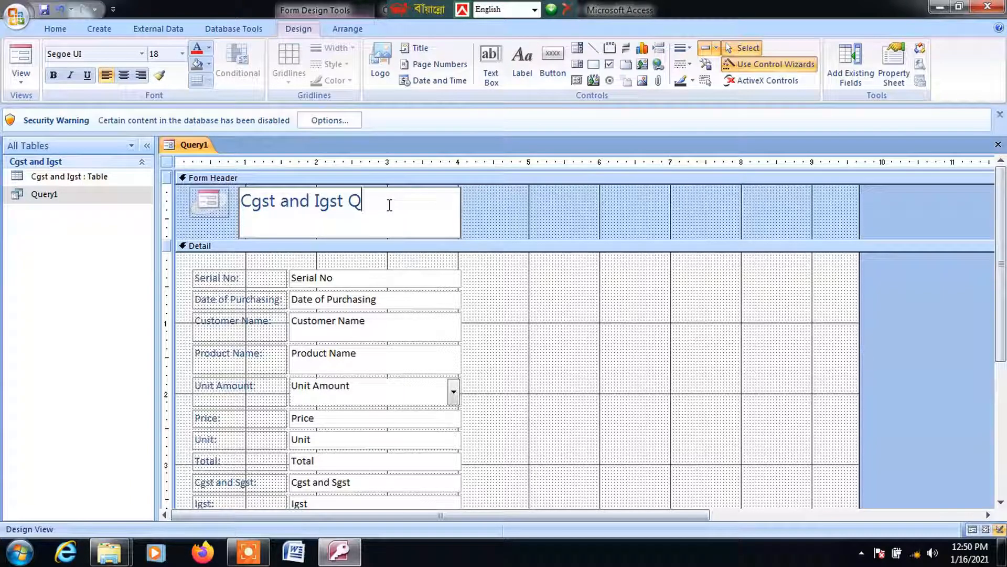
type("uery")
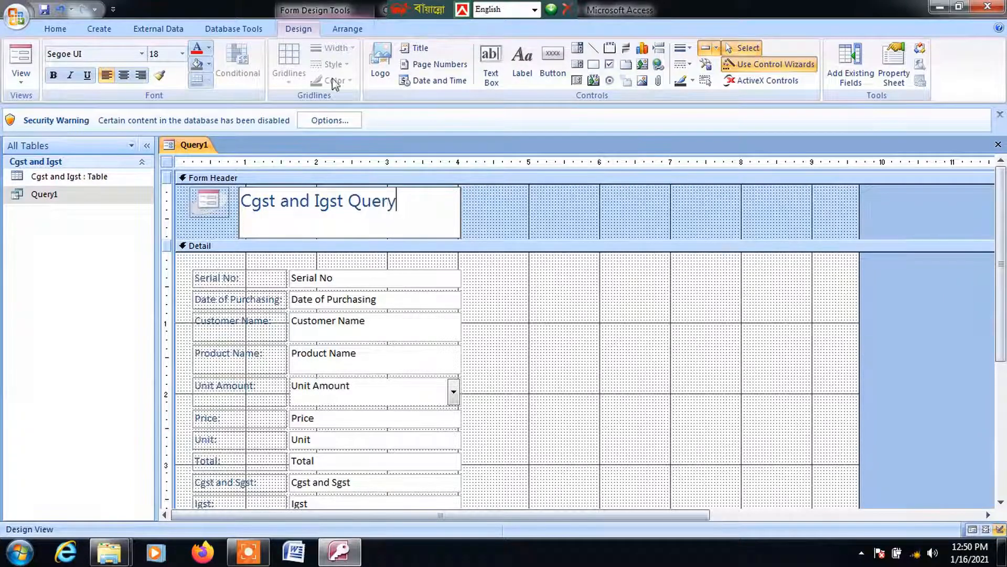
left_click(676, 208)
Step: Center the header title on a light green fill and narrow the form to about 5.2 inches wide
left_click(431, 228)
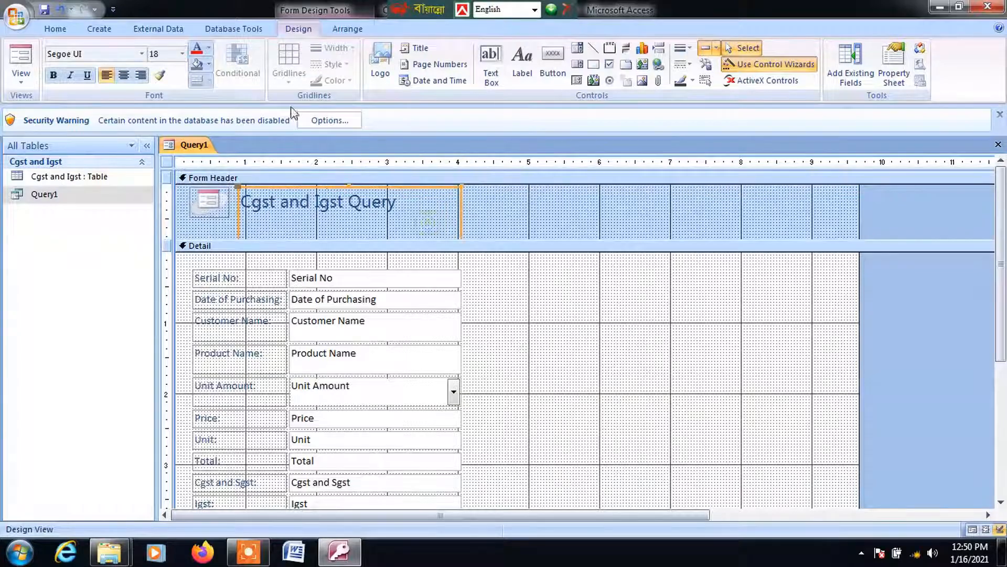
left_click(124, 75)
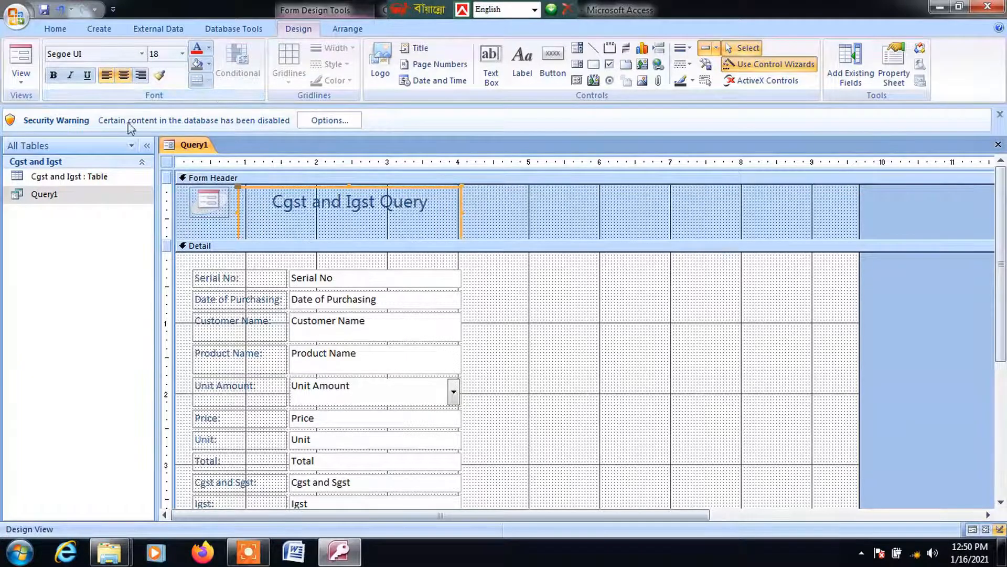
left_click(208, 64)
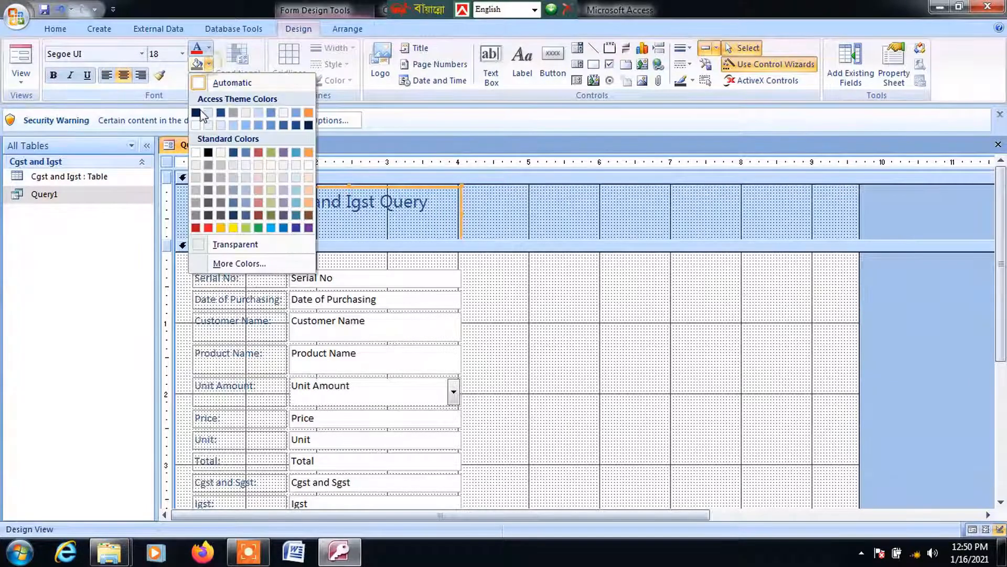
left_click(271, 190)
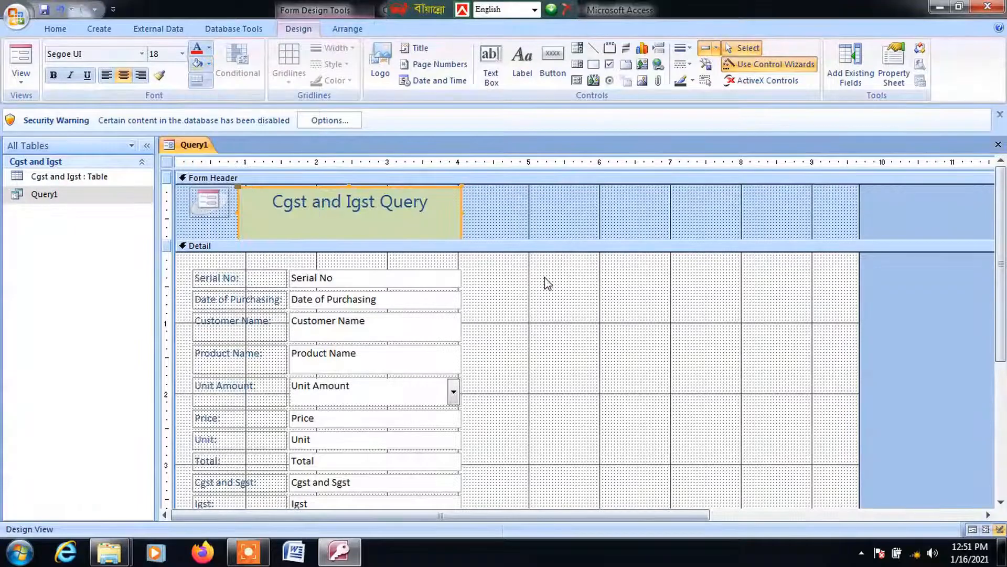
left_click_drag(861, 338, 543, 331)
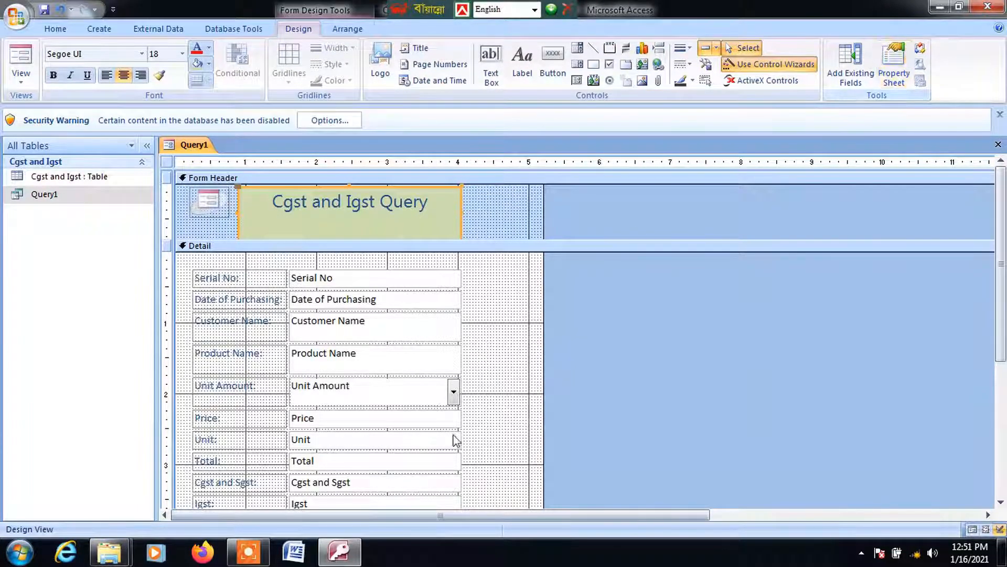
Step: Try a dark red background fill on the Detail section
left_click(527, 284)
right_click(522, 277)
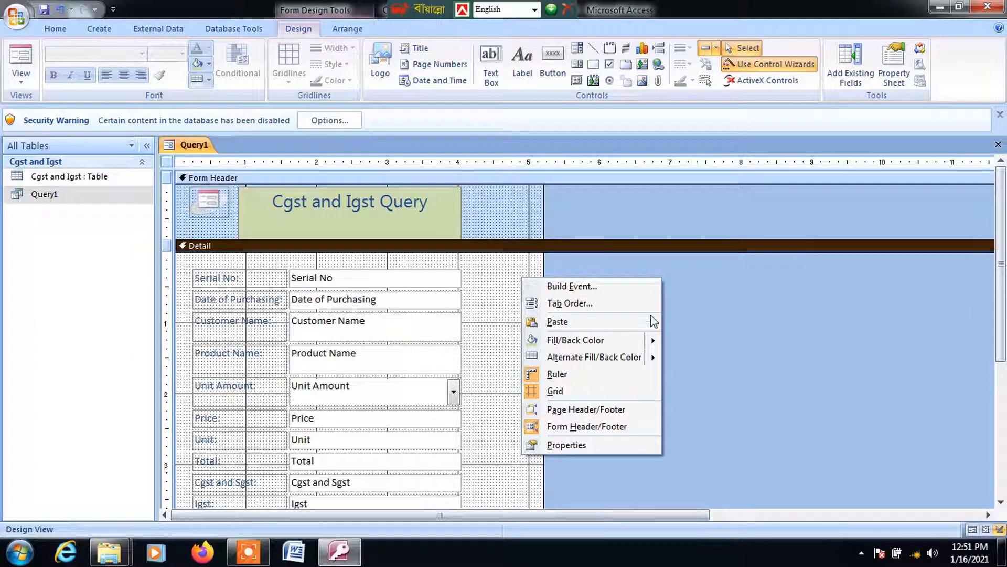
mouse_move(650, 340)
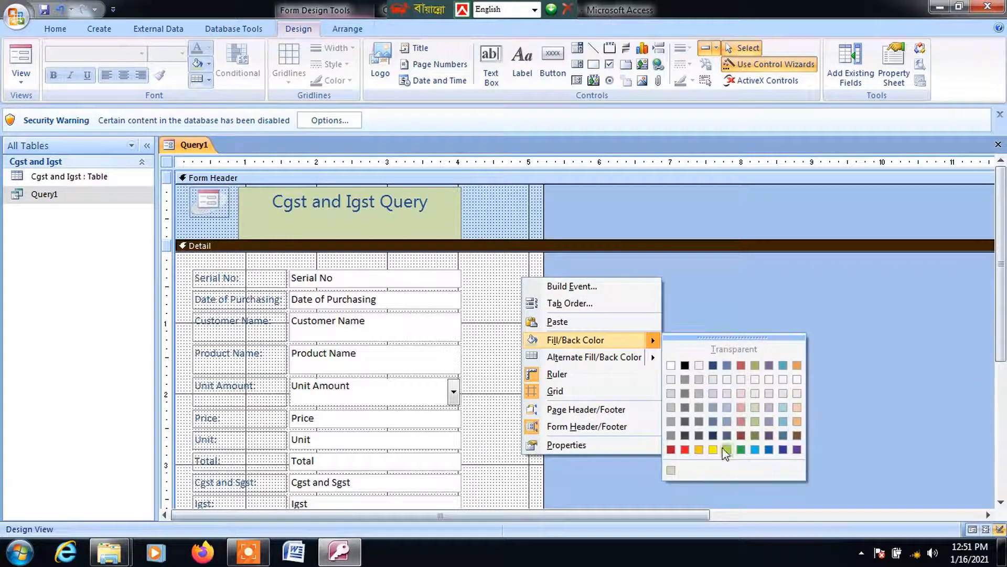
left_click(742, 441)
Step: Fill the Detail section's background with orange
right_click(486, 291)
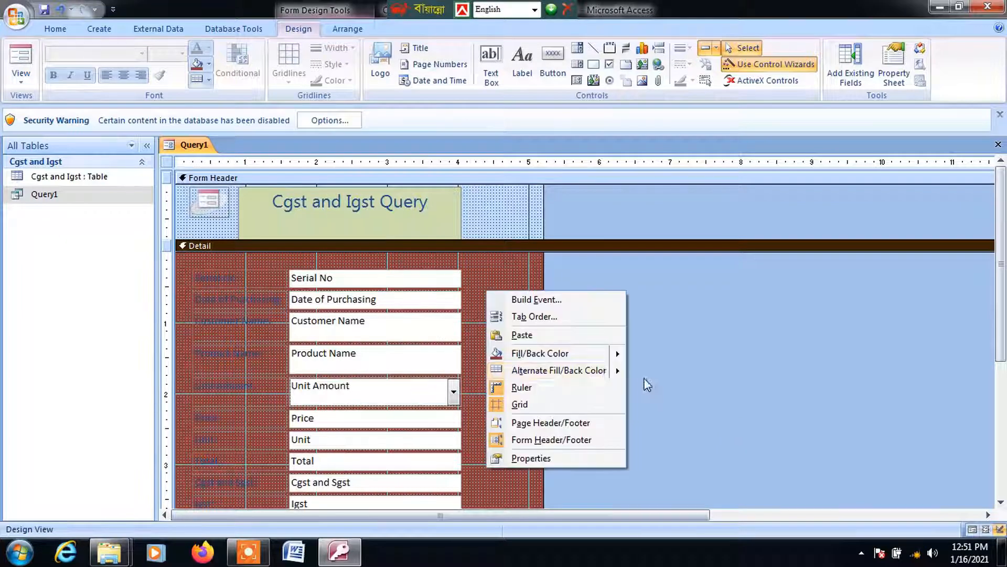
mouse_move(601, 356)
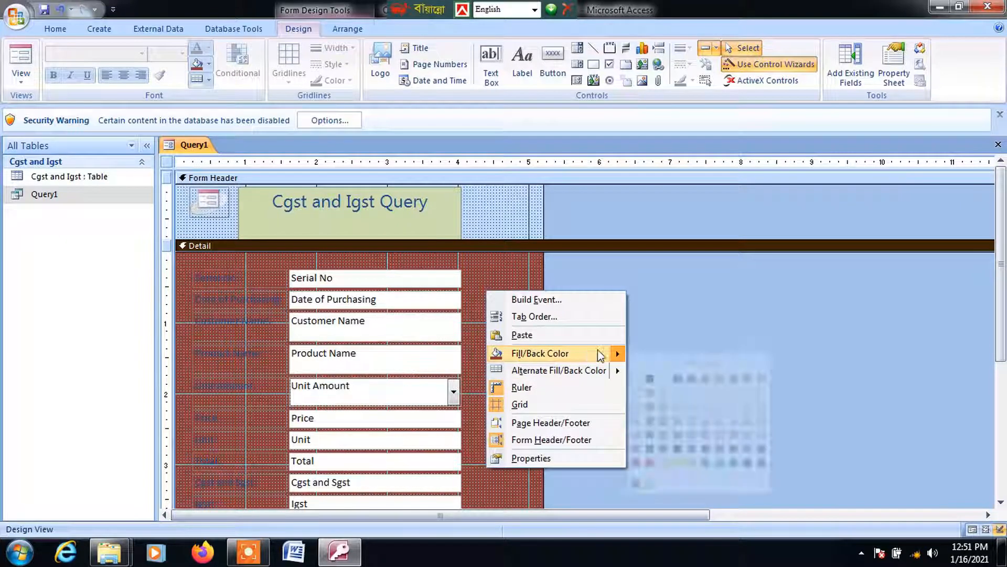
left_click(762, 380)
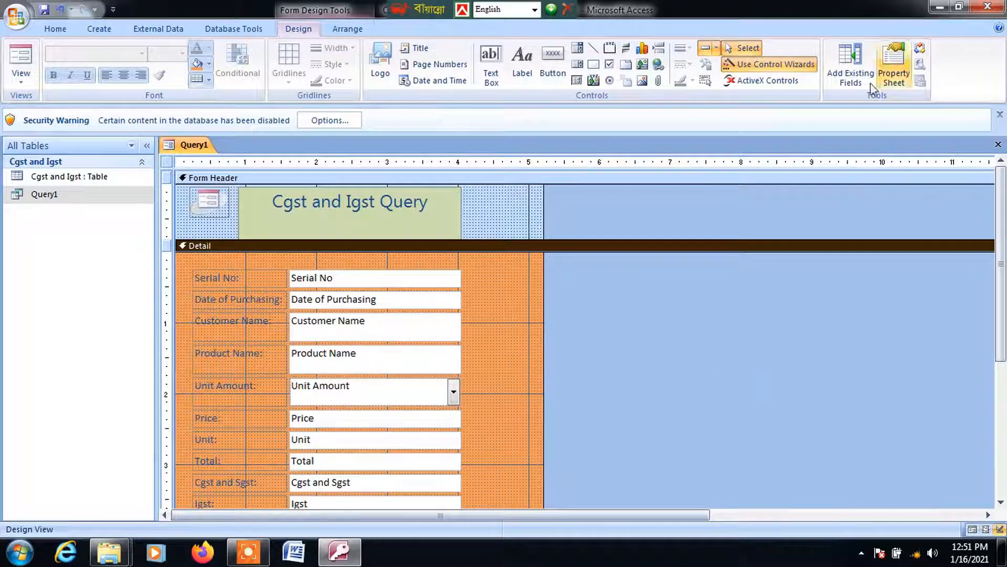
Step: Show the properties of the whole form and set both Pop Up and Modal to Yes
left_click(893, 67)
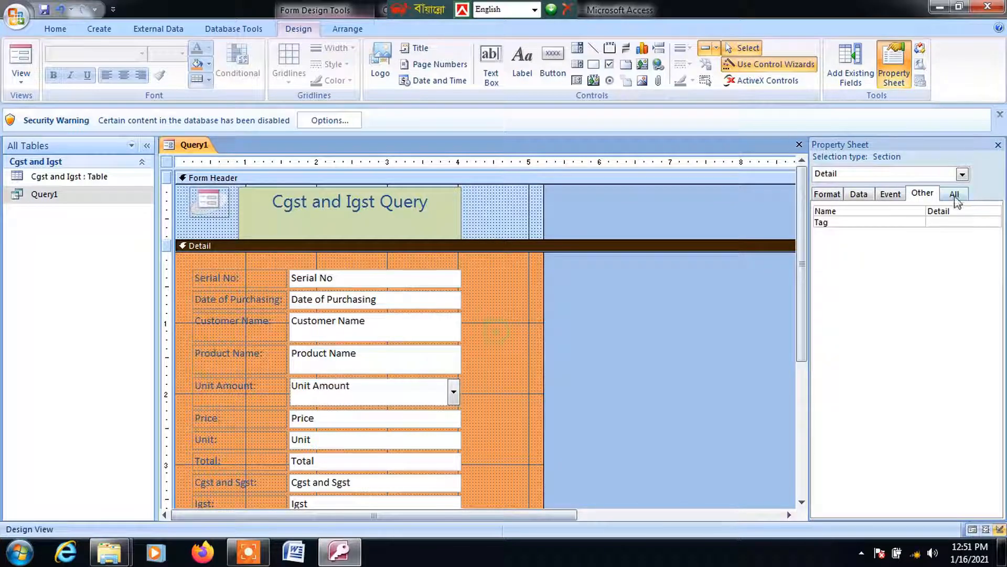
left_click(961, 174)
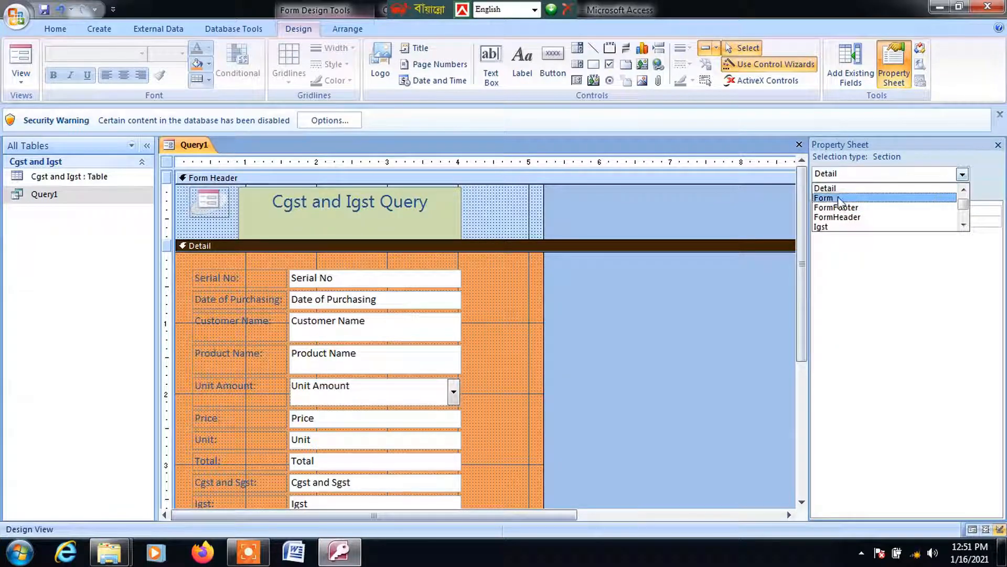
left_click(824, 197)
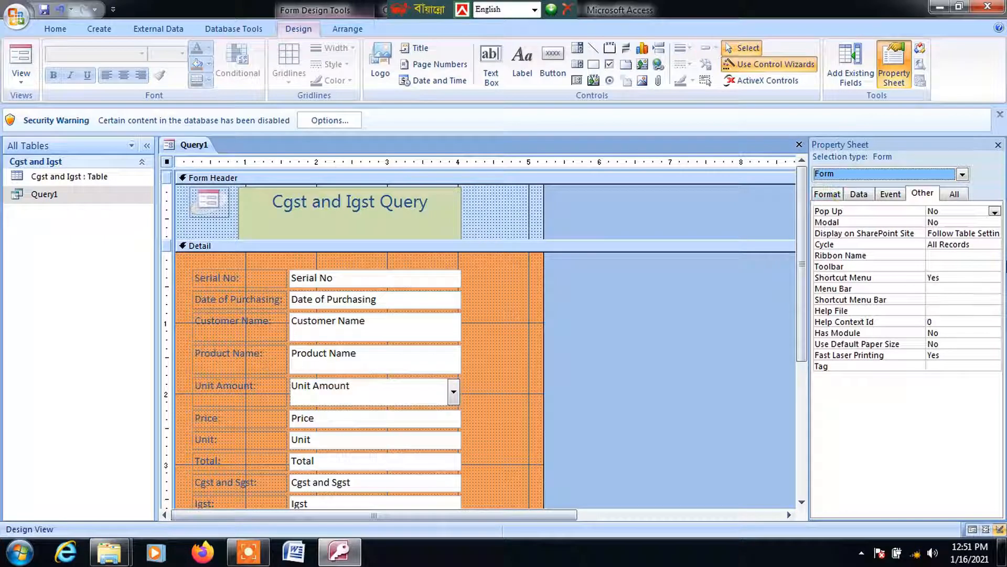
left_click(994, 210)
left_click(949, 223)
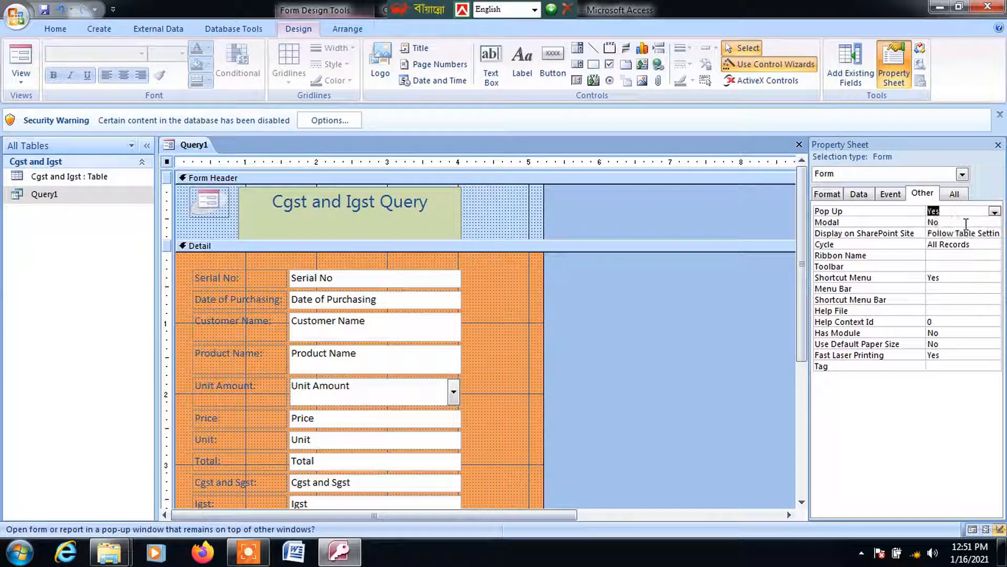
left_click(989, 220)
left_click(994, 223)
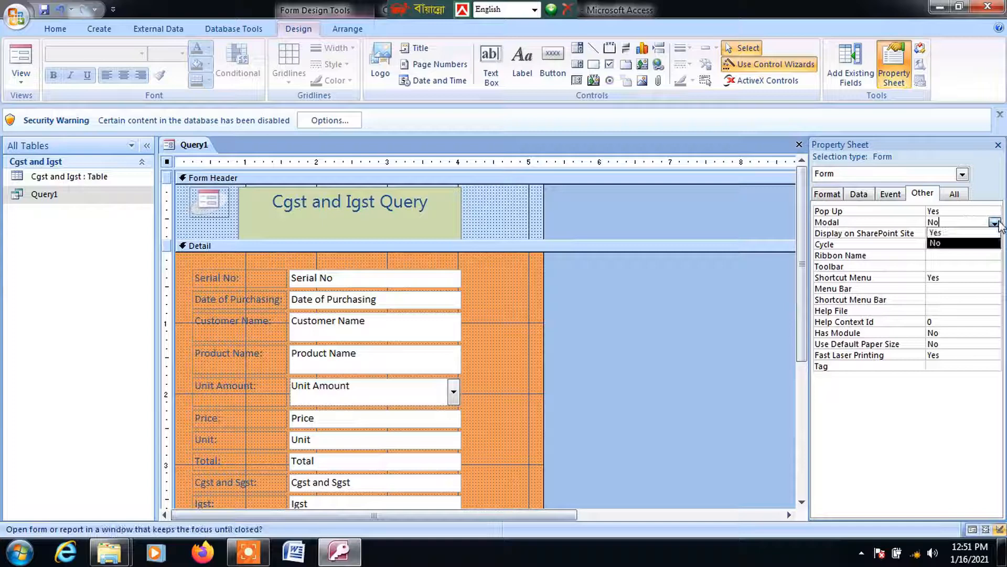
left_click(970, 233)
Step: Set the form's Scroll Bars property to Neither and its Data Entry property to Yes
left_click(827, 193)
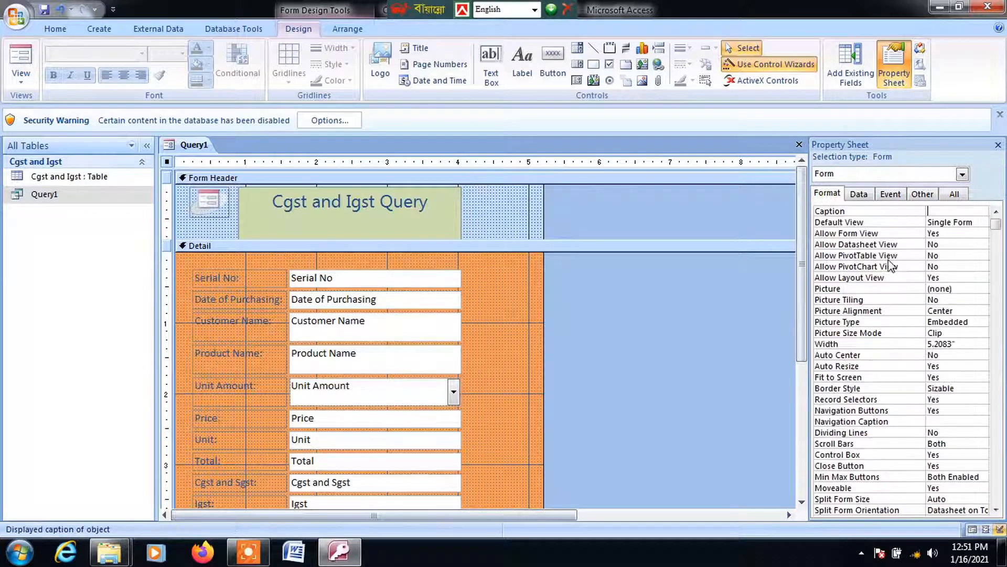
left_click(957, 443)
double_click(949, 443)
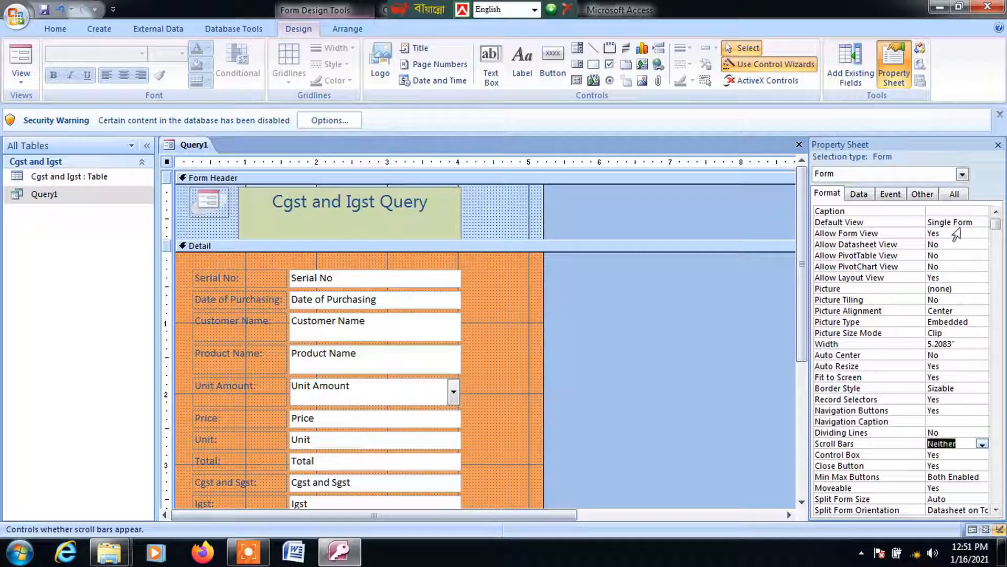
left_click(860, 194)
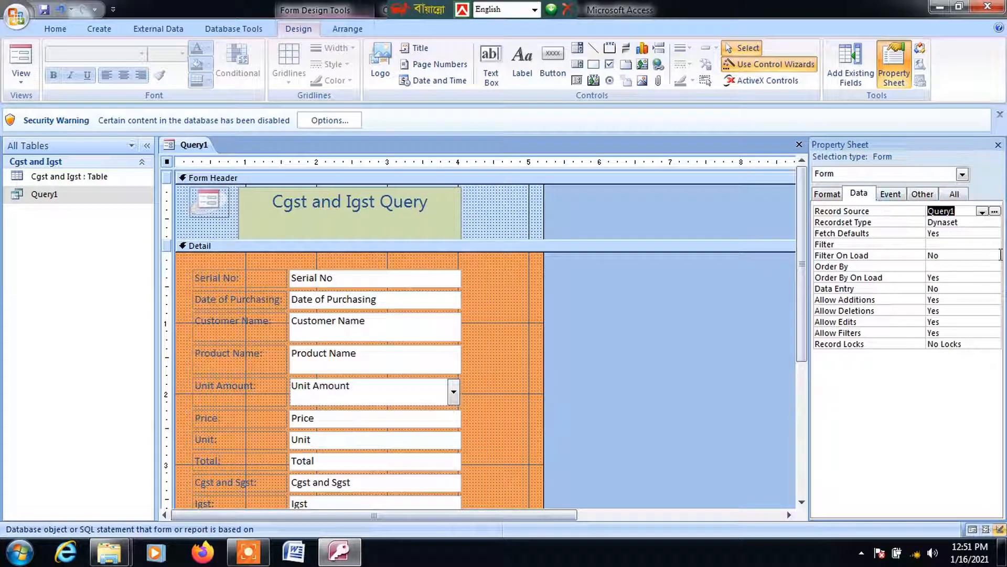
left_click(952, 287)
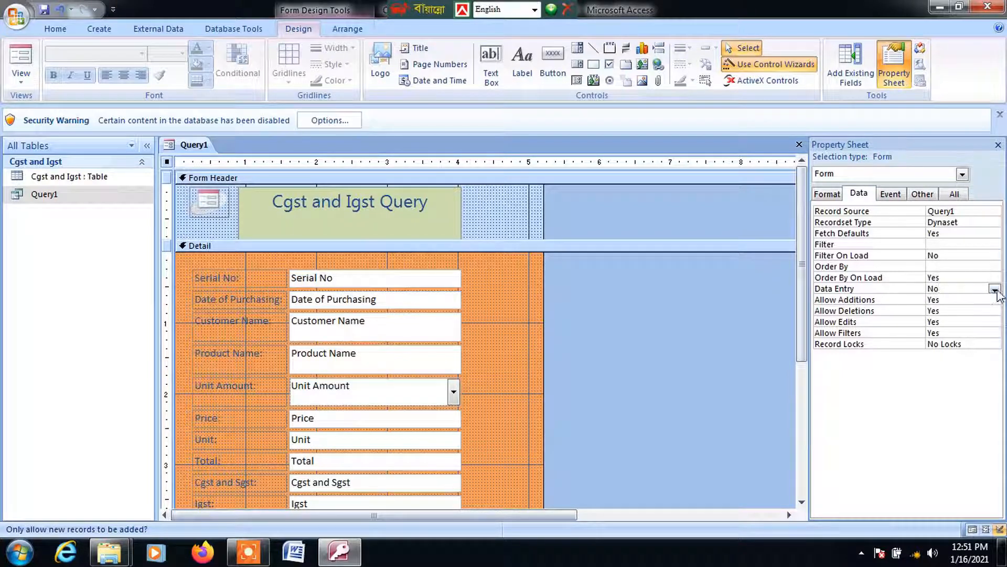
left_click(995, 289)
left_click(966, 294)
Step: Close the form and save its design under the name "Cgst and Igst Query From"
left_click(798, 144)
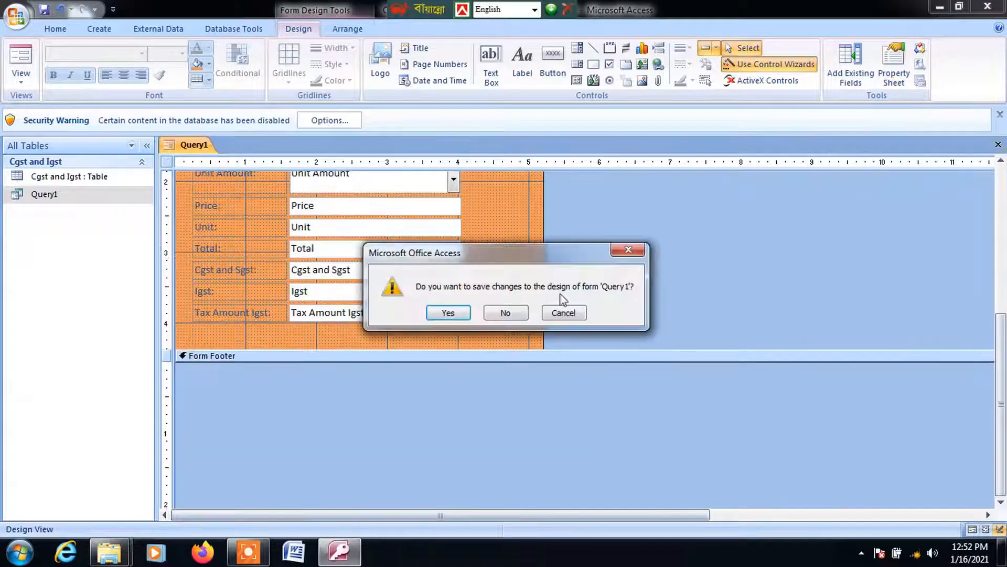
left_click(449, 313)
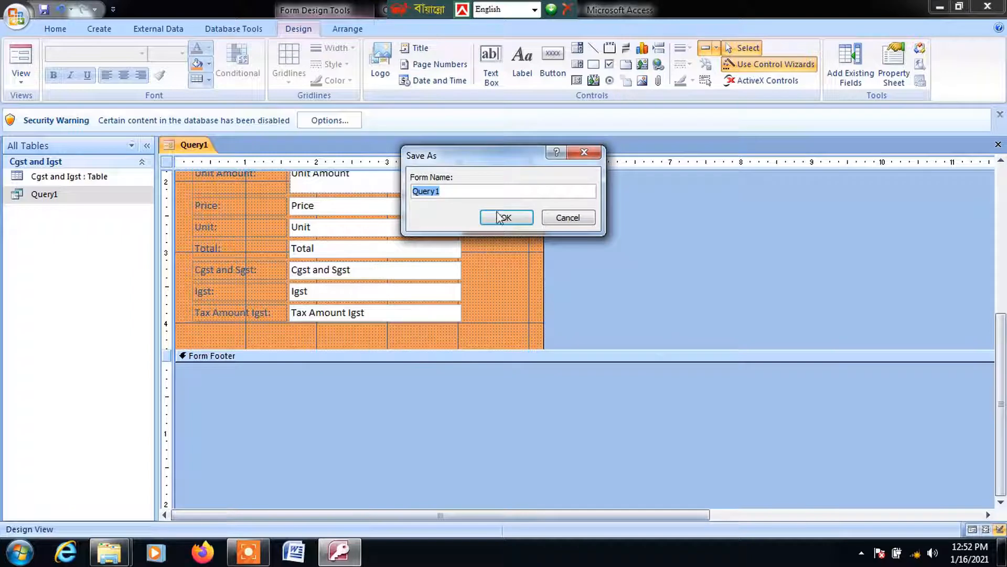
left_click(509, 190)
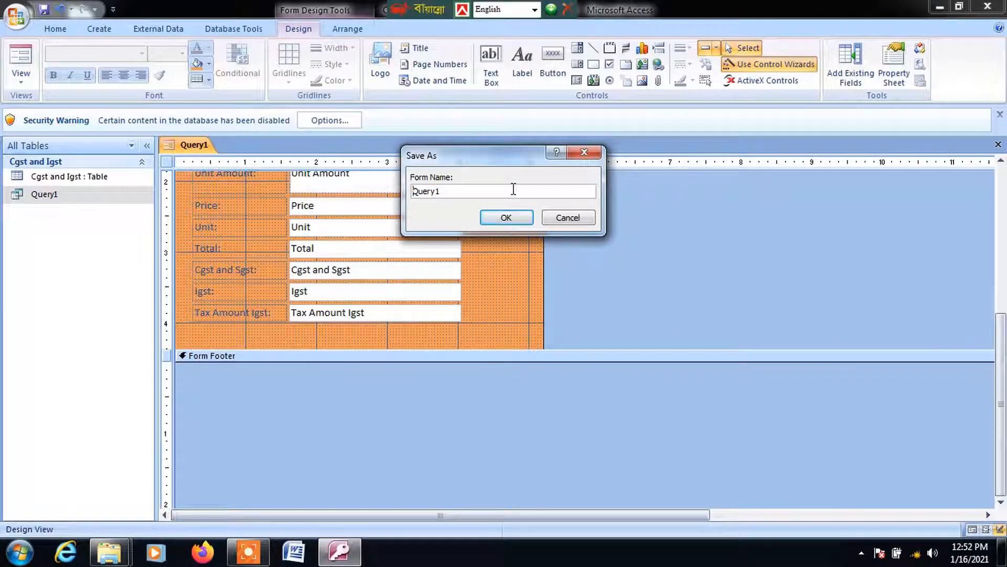
key("Home")
type("Cgst")
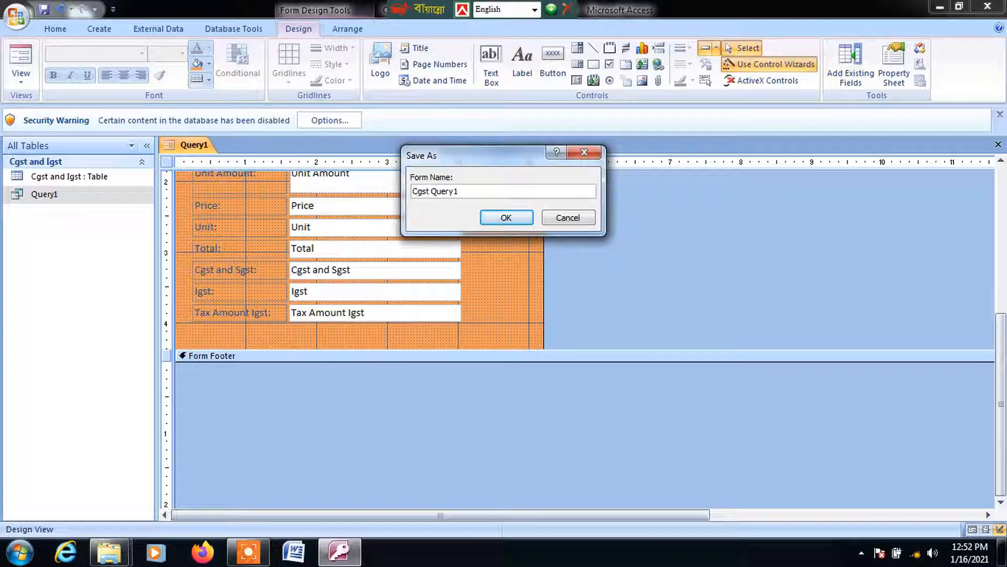
type("and Igst")
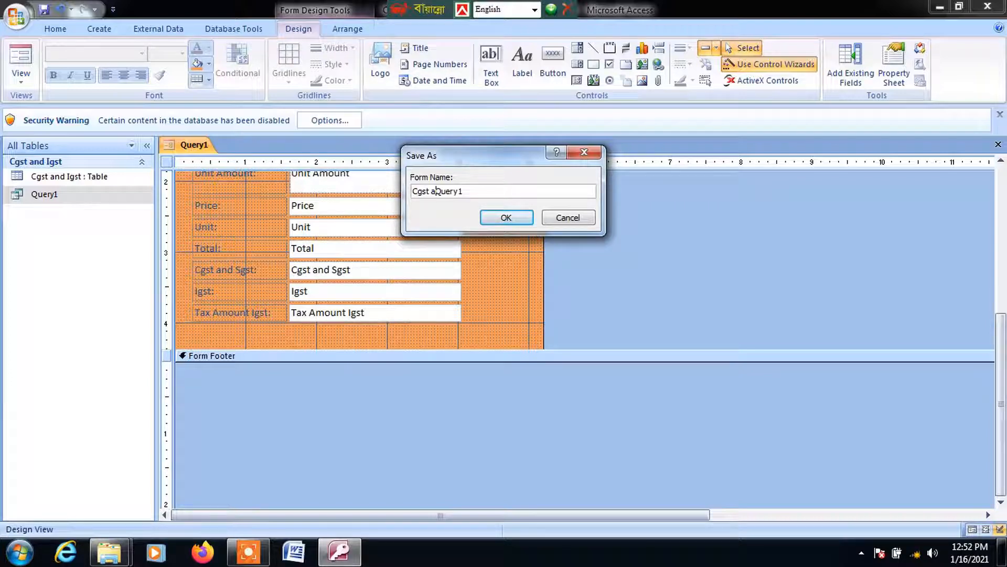
key("End")
key("BackSpace")
left_click(505, 217)
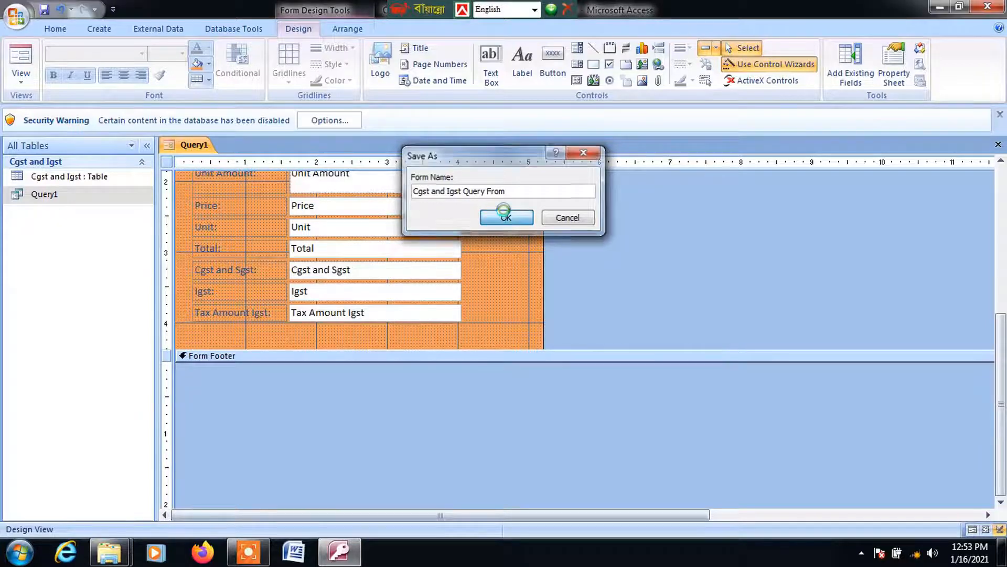
Step: Create a new form from the Cgst and Igst table and show it in Design View
left_click(87, 178)
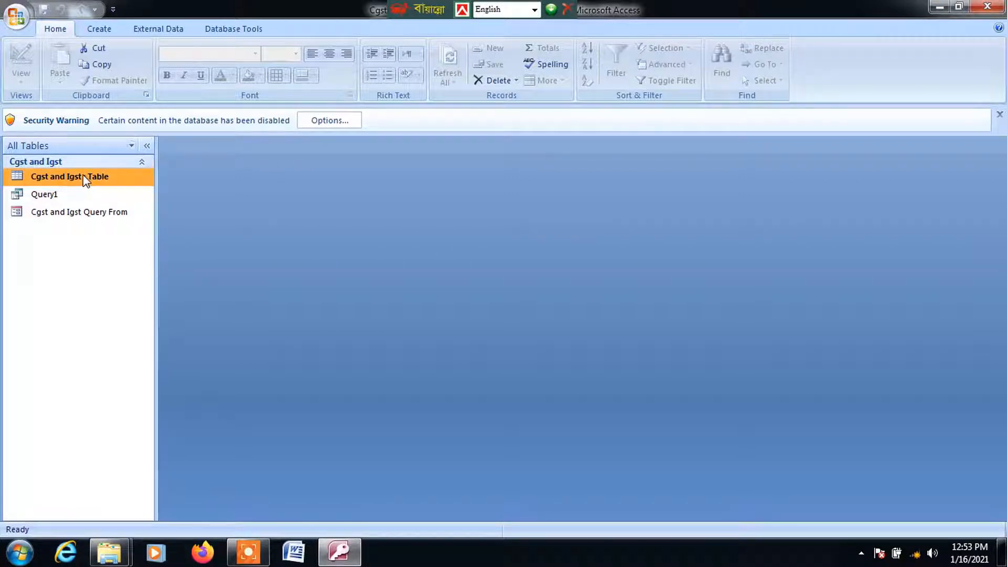
left_click(105, 29)
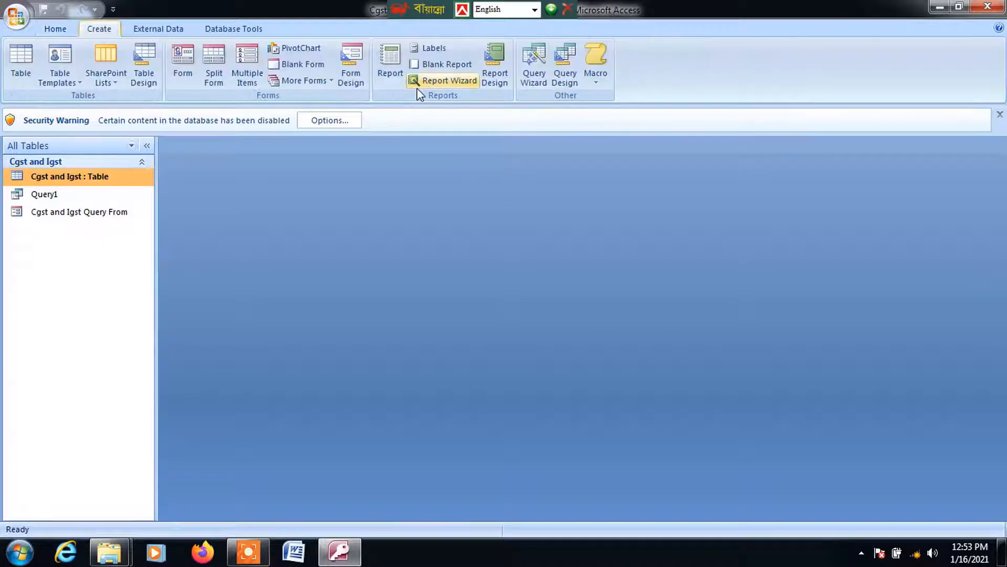
left_click(183, 62)
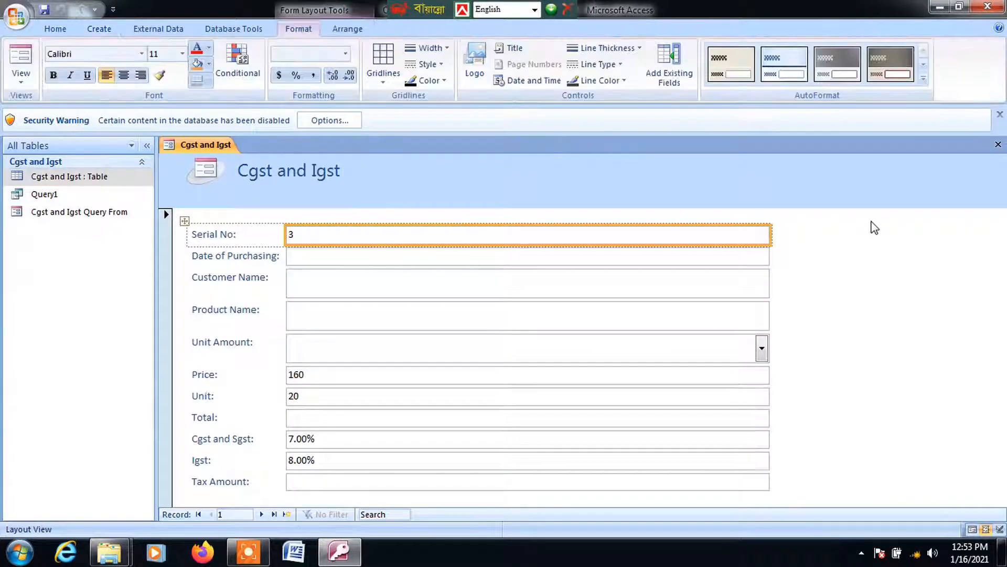
right_click(871, 251)
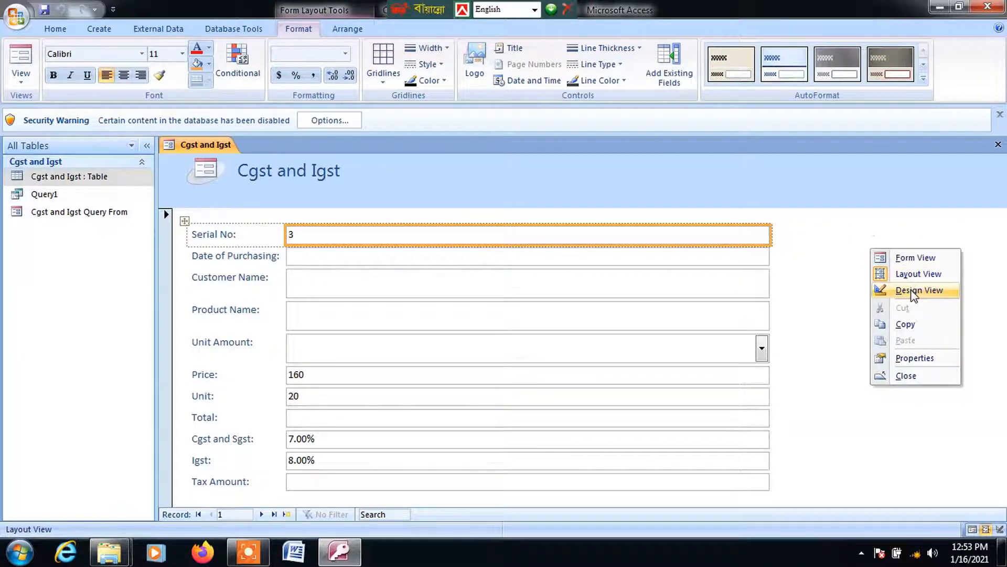
left_click(912, 293)
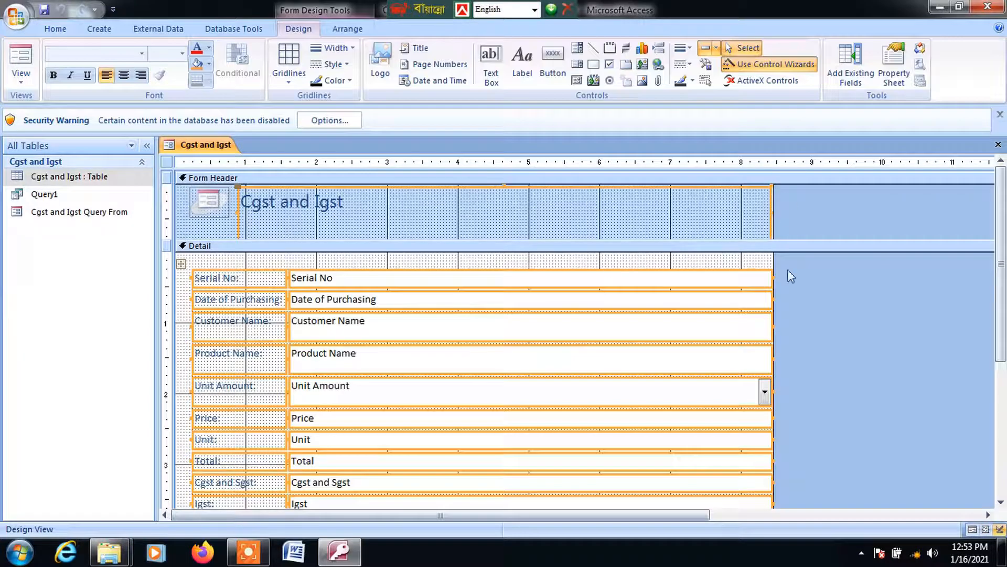
Step: Widen the form area to about 9.5 inches and remove the stacked layout from the field controls
left_click_drag(774, 260, 839, 257)
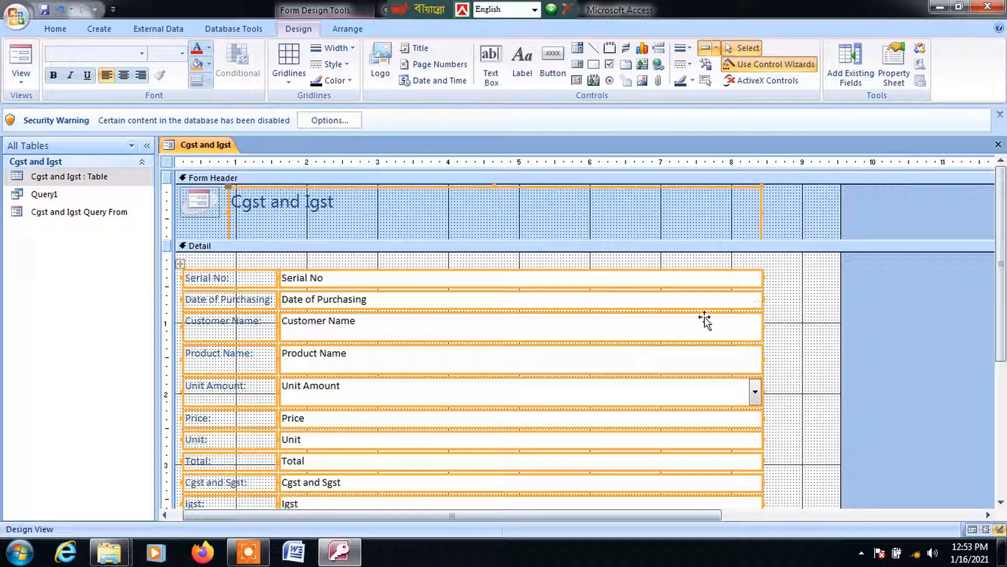
right_click(684, 328)
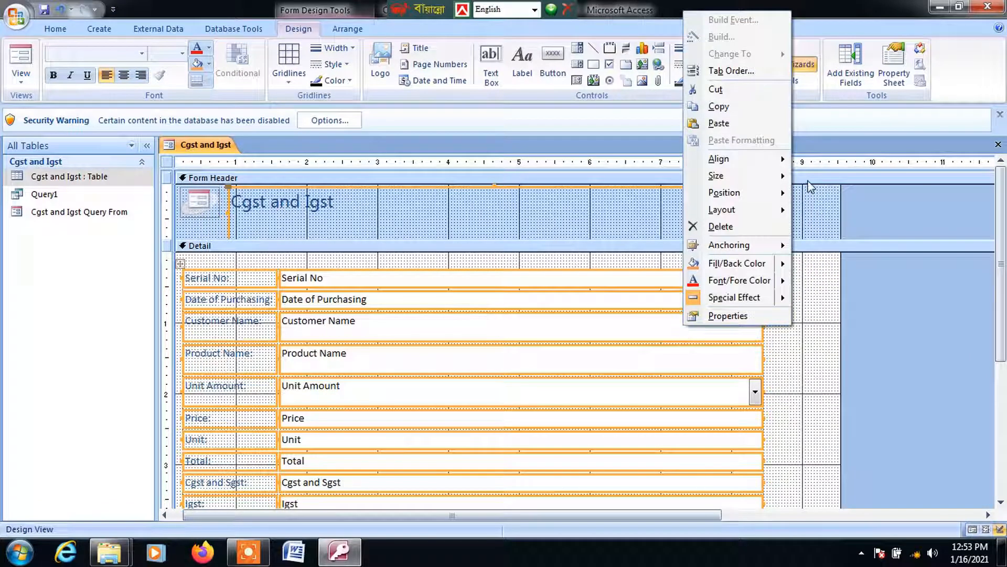
mouse_move(728, 215)
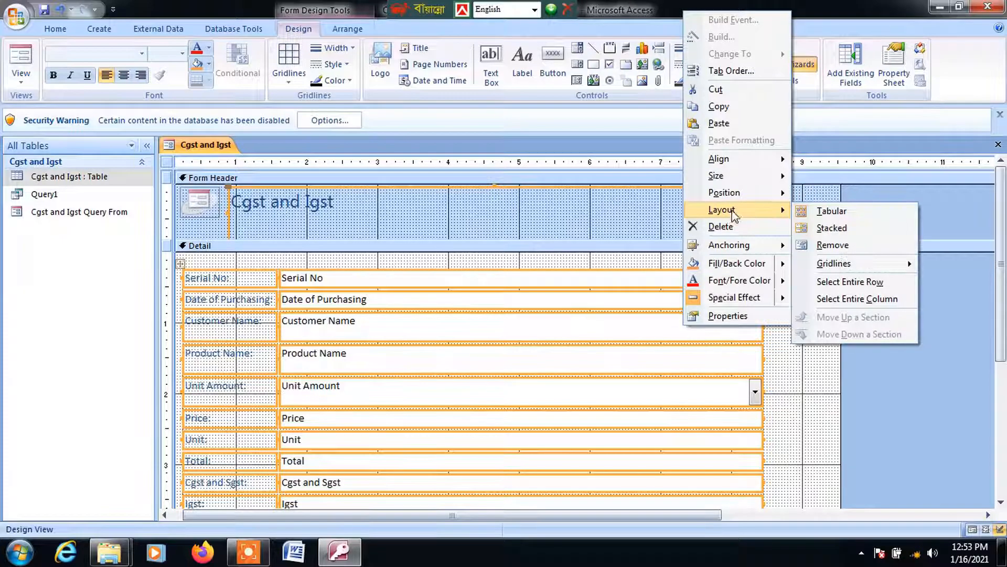
left_click(833, 245)
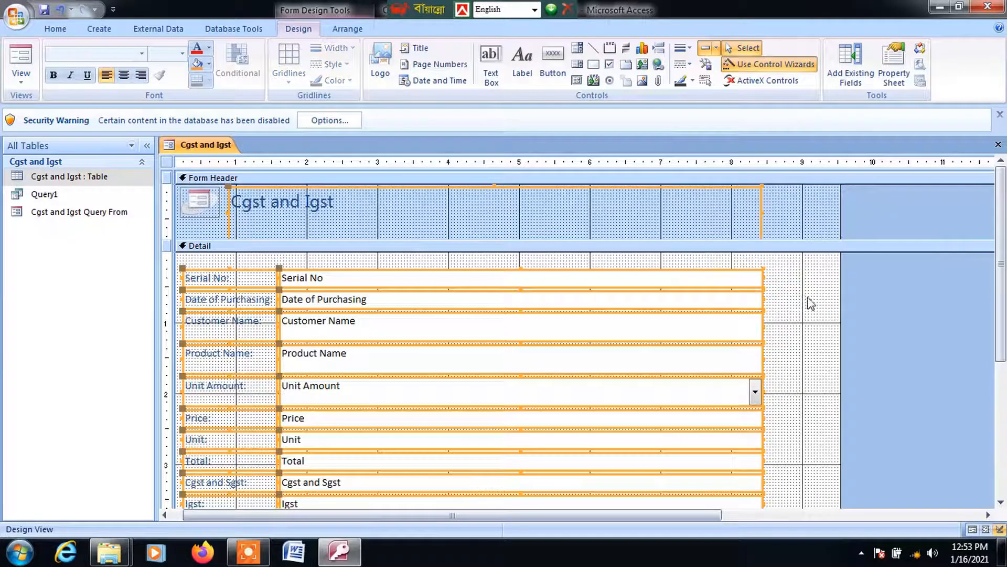
Step: Select all the Detail fields from Serial No to Tax Amount and narrow them to end near the 4.3-inch ruler mark
left_click(810, 303)
scroll(797, 274, "down", 2)
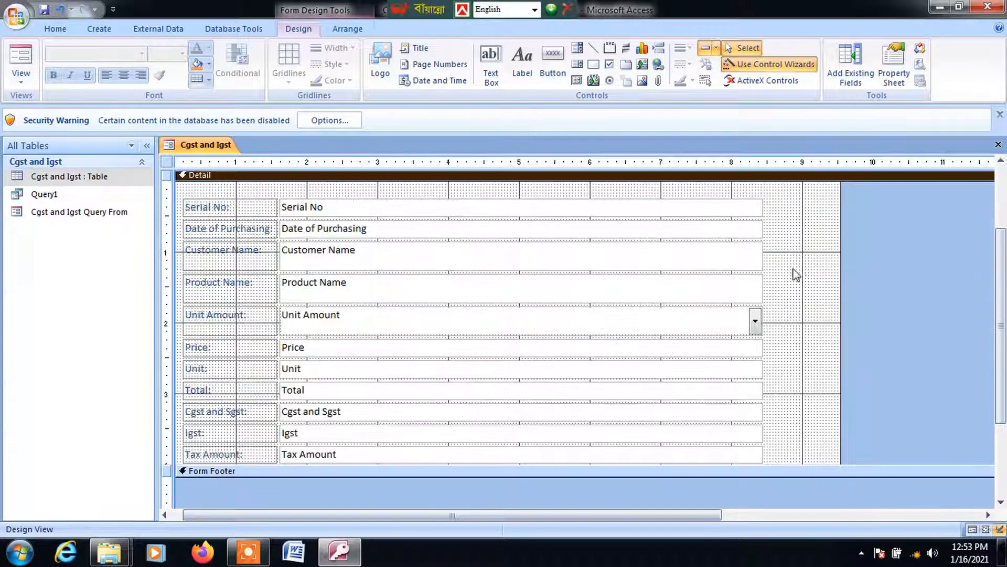
left_click_drag(801, 205, 668, 474)
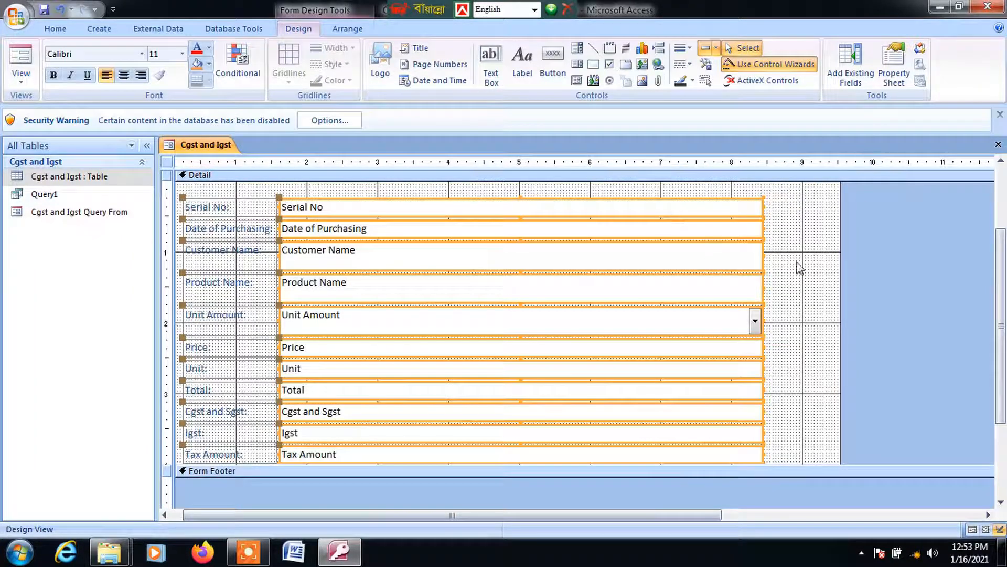
left_click_drag(762, 255, 469, 267)
scroll(681, 238, "up", 2)
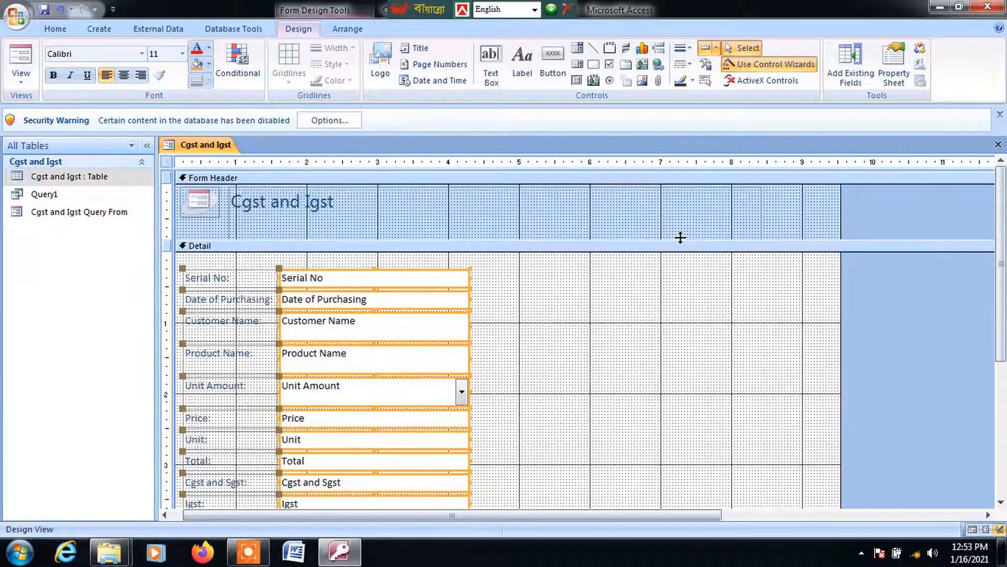
Step: Narrow the form area to about 7.5 inches and extend the Detail section's height to about 6.5 inches
left_click(683, 211)
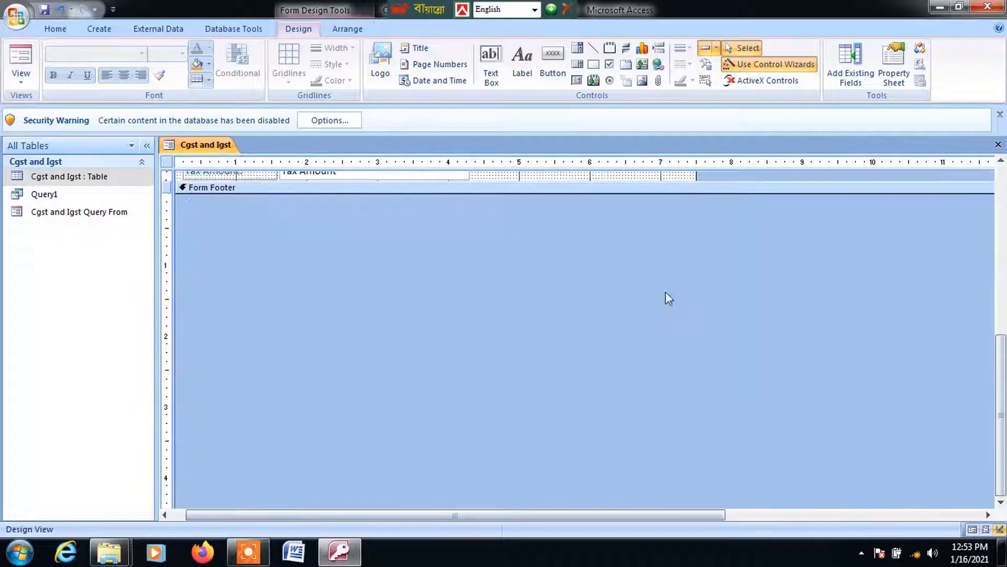
scroll(664, 289, "up", 2)
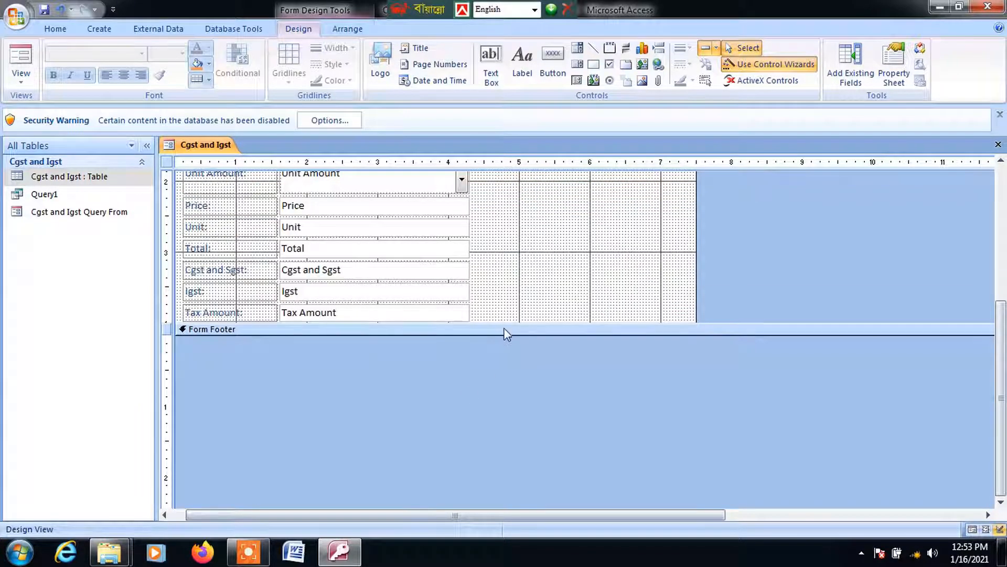
left_click_drag(501, 328, 428, 478)
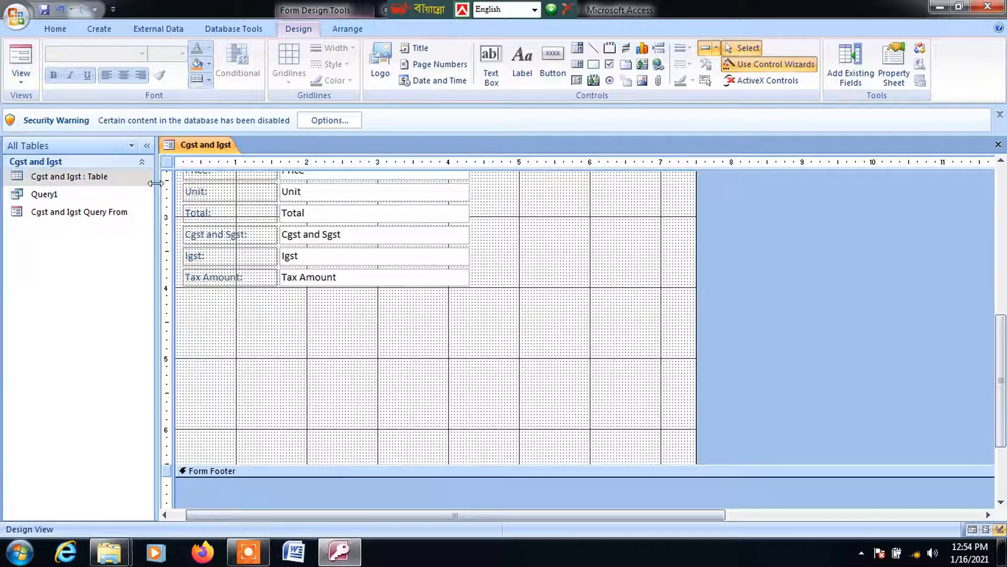
Step: Insert the Cgst and Igst Query From form as a subform directly below the Tax Amount field
left_click(73, 216)
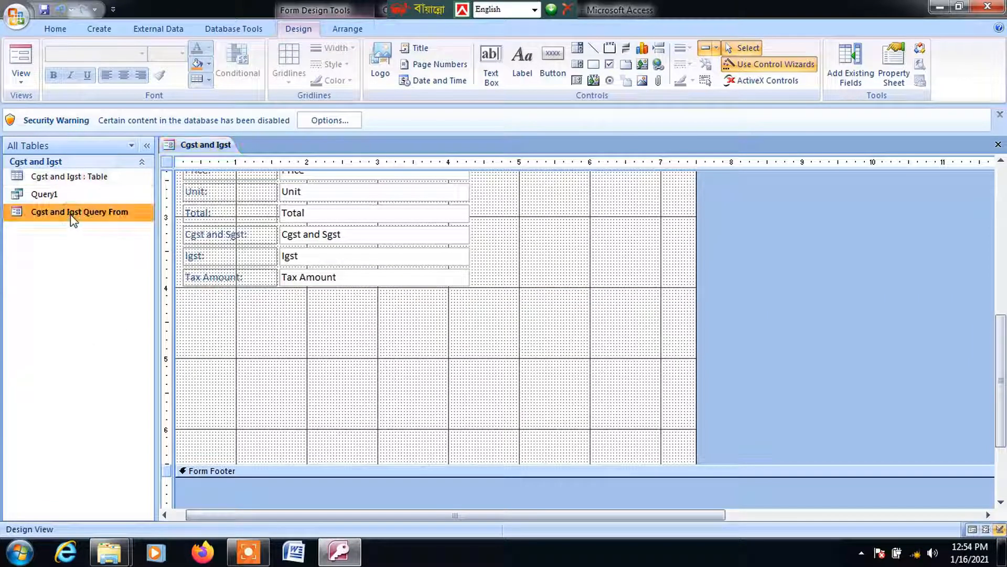
left_click_drag(73, 220, 197, 300)
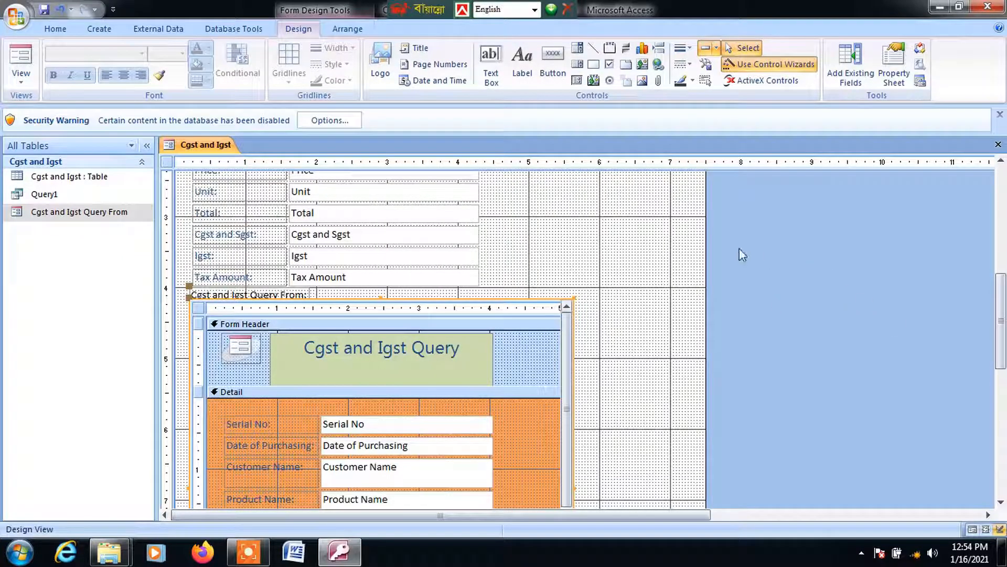
left_click_drag(706, 249, 829, 250)
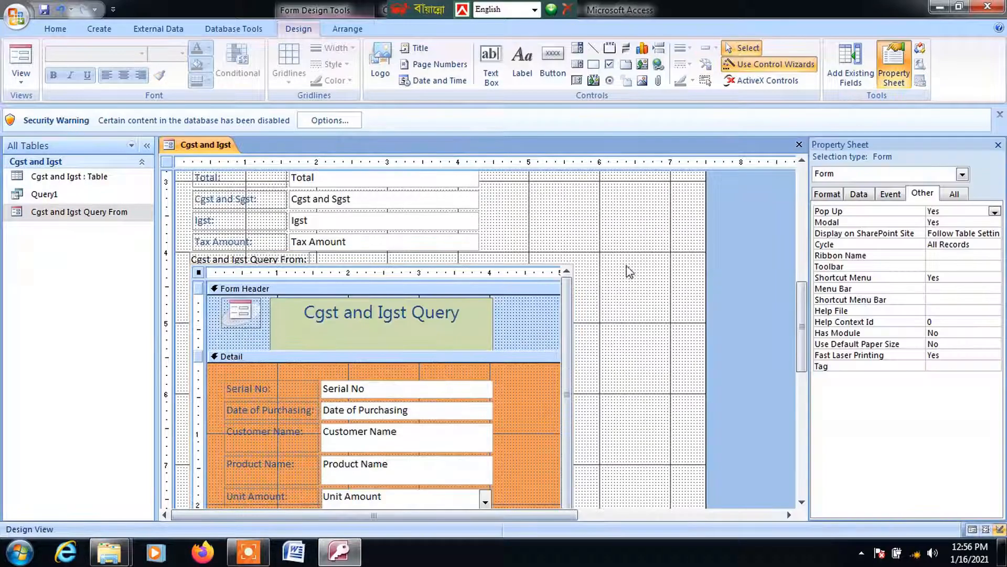
Step: Fill the main form's Detail section background with golden orange
right_click(626, 248)
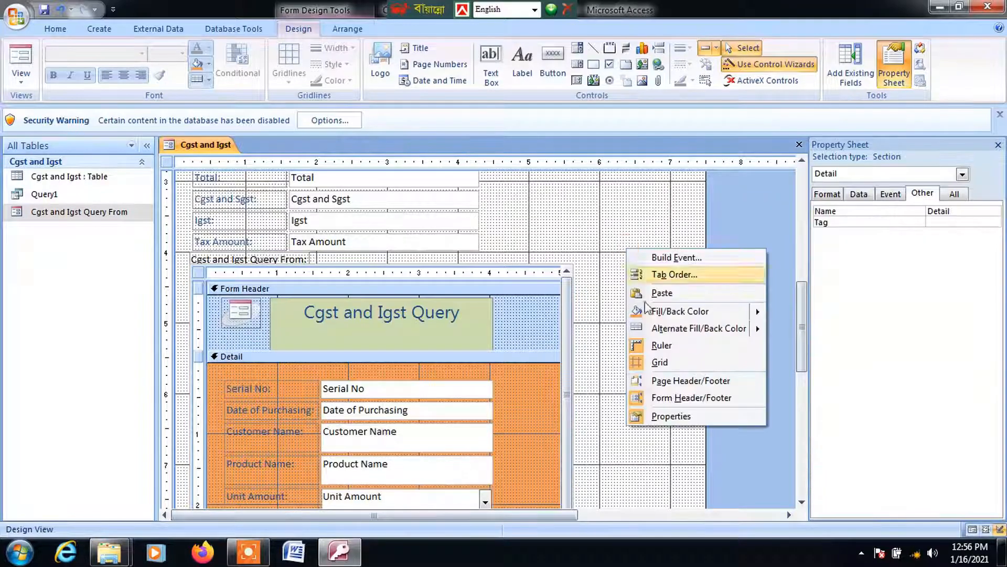
mouse_move(721, 314)
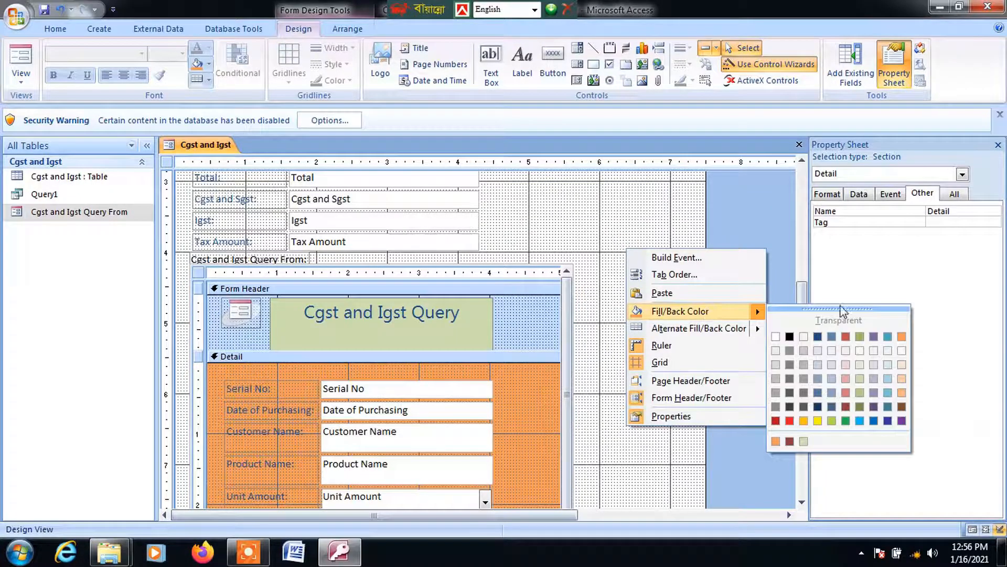
left_click(839, 419)
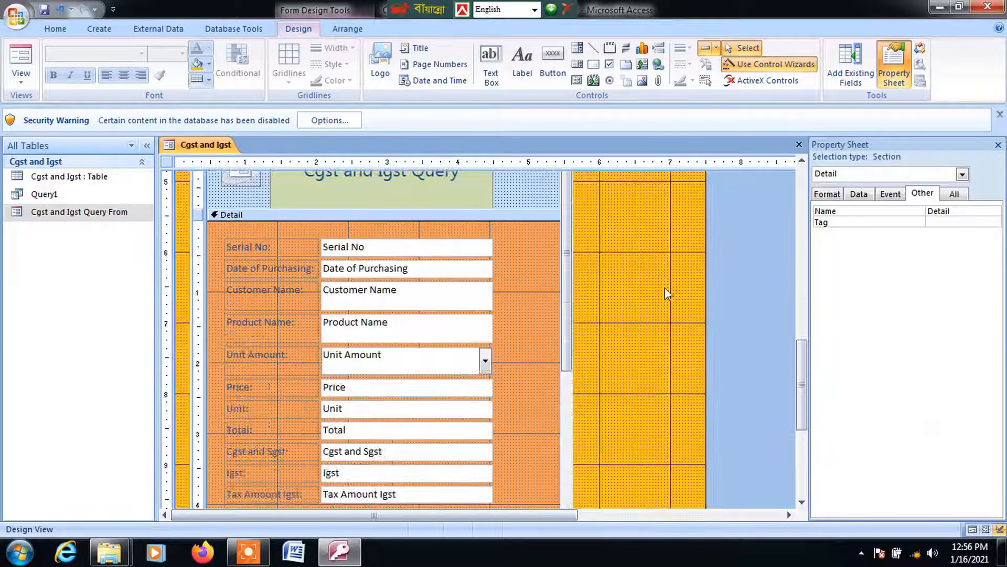
Step: Add a Go To Previous Record command button beside the subform, showing the text "Previous Record"
scroll(665, 301, "down", 3)
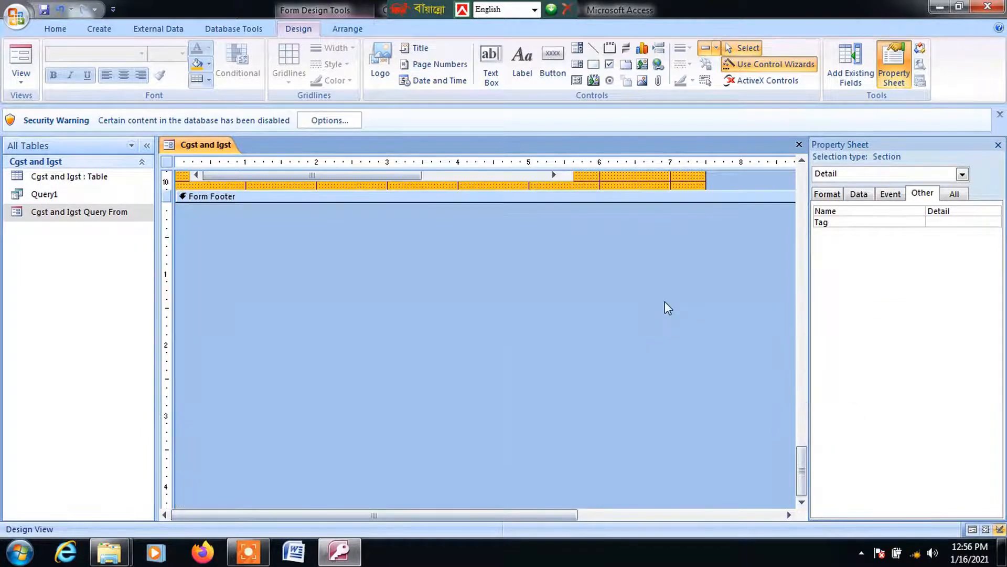
scroll(666, 301, "up", 3)
scroll(666, 301, "up", 2)
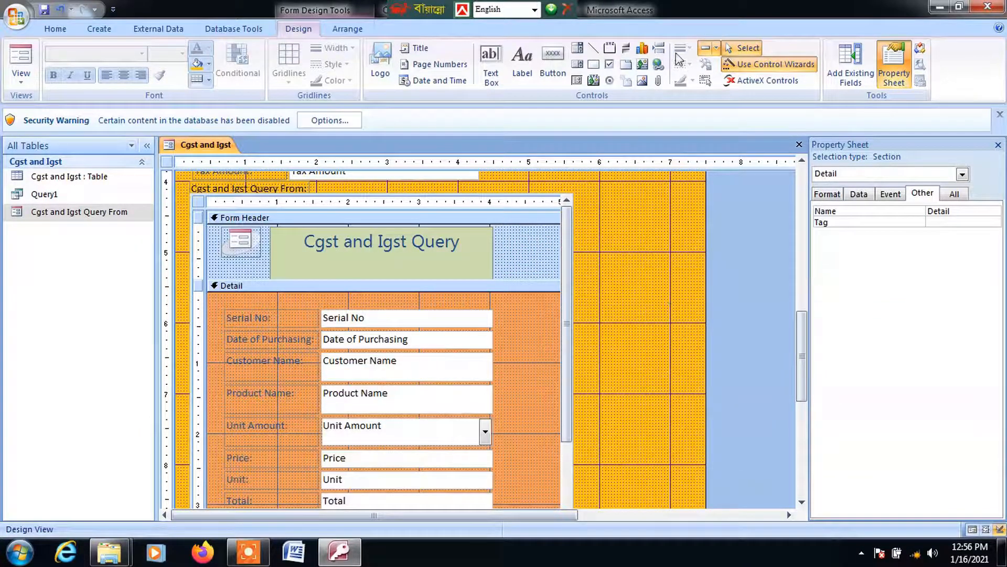
left_click(556, 66)
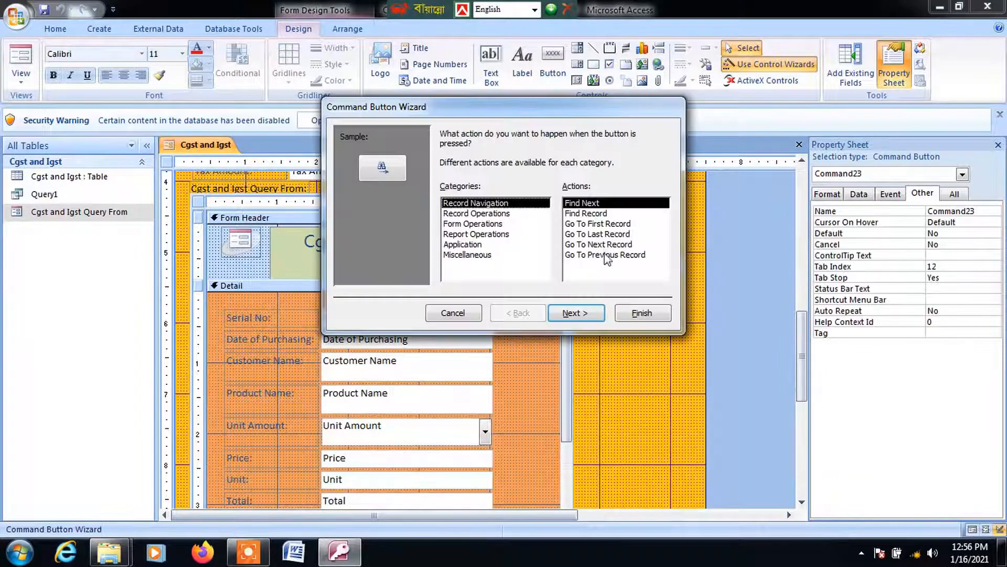
left_click(604, 255)
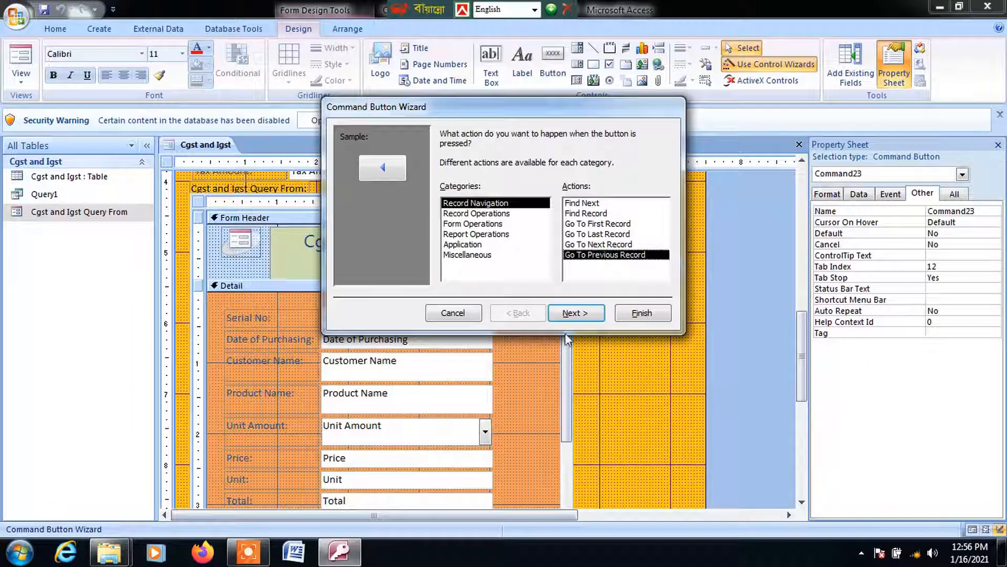
left_click(576, 314)
left_click(462, 192)
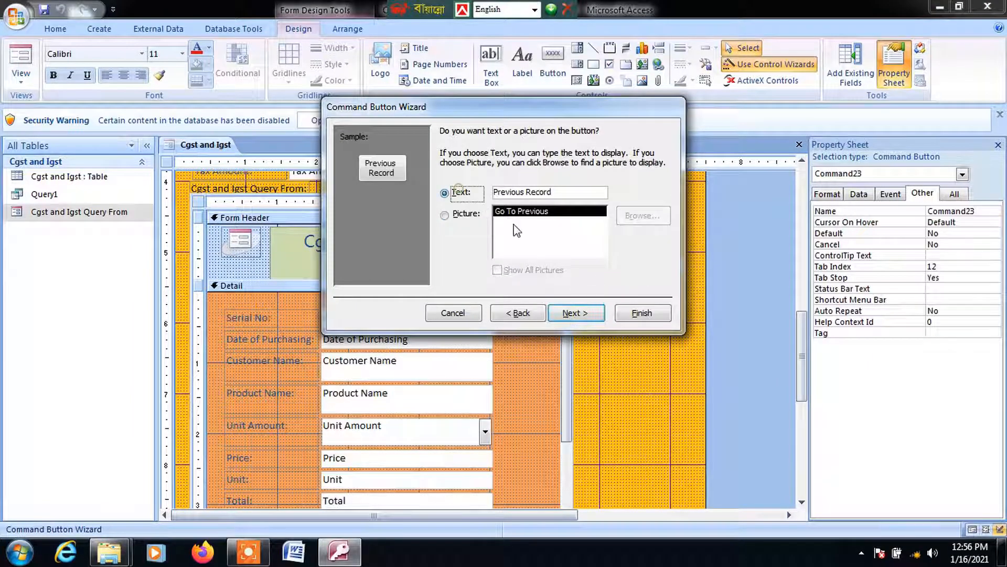
left_click(575, 313)
left_click(641, 315)
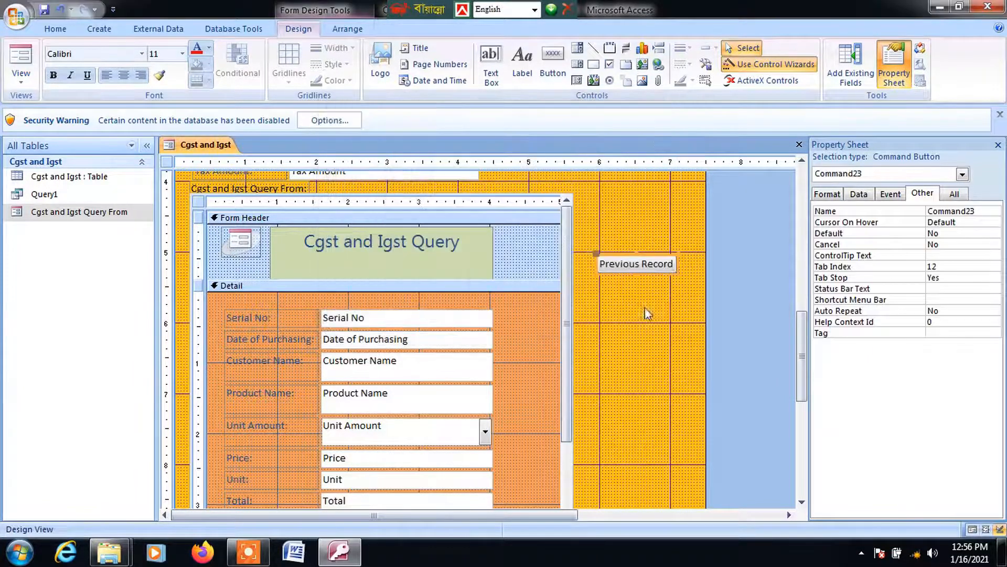
Step: Add a Go To Next Record command button below the Previous Record button, showing the text "Next Record"
left_click(553, 62)
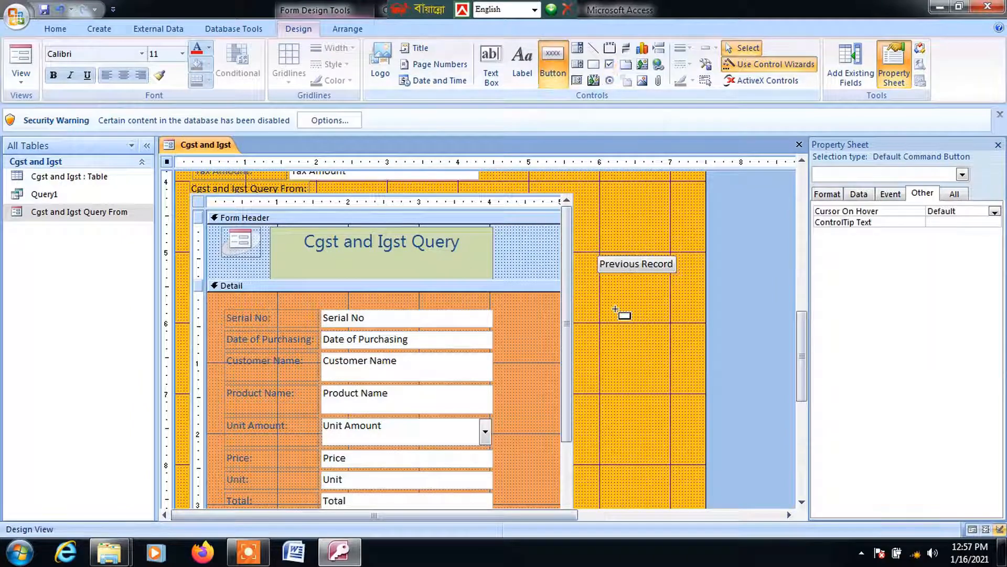
left_click(604, 292)
left_click(629, 245)
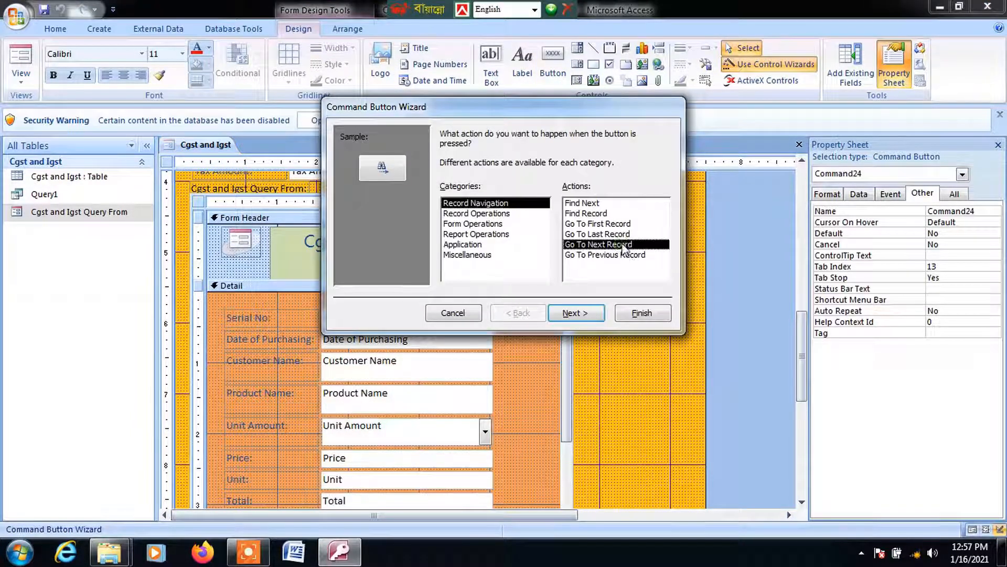
left_click(577, 312)
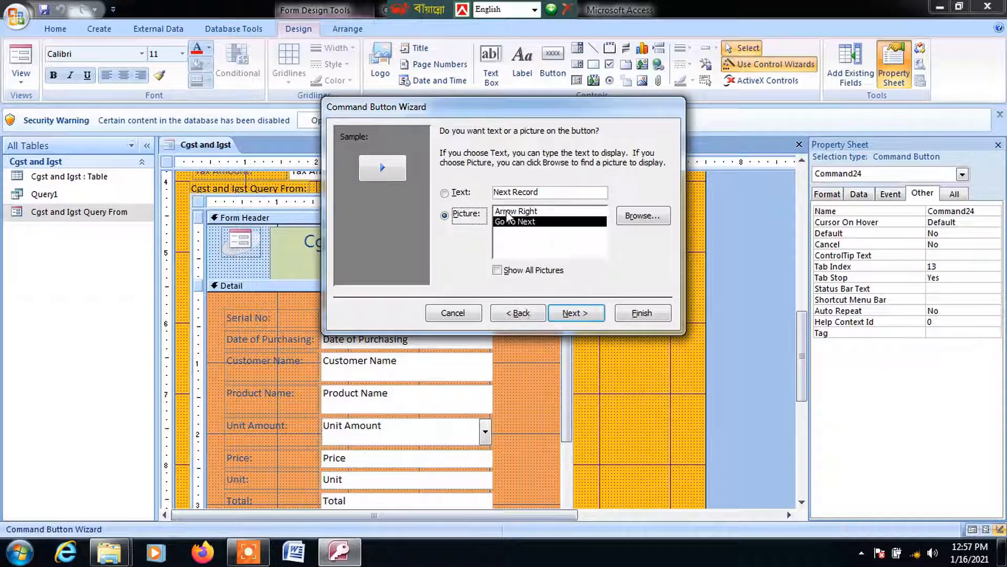
left_click(461, 191)
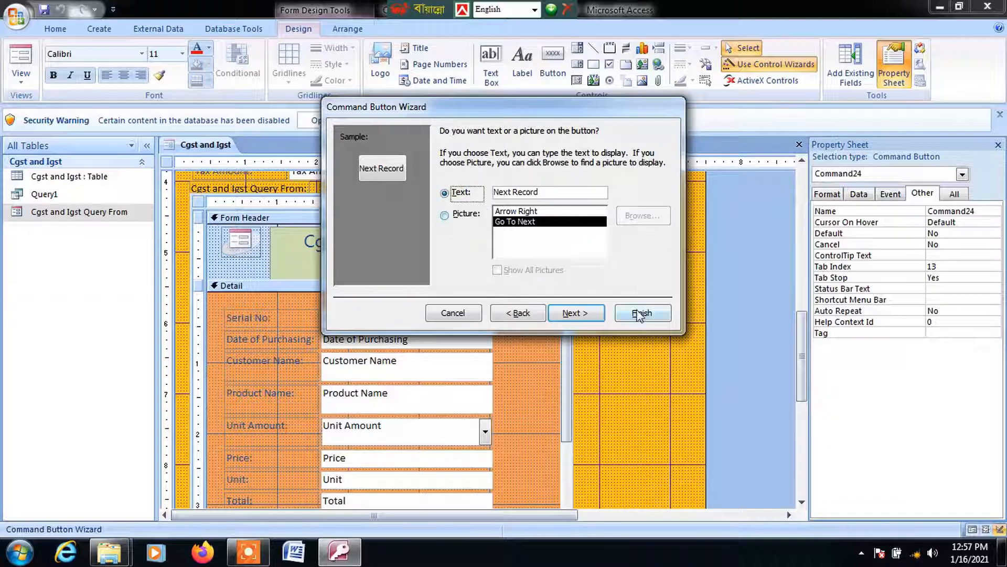
left_click(576, 313)
left_click(642, 314)
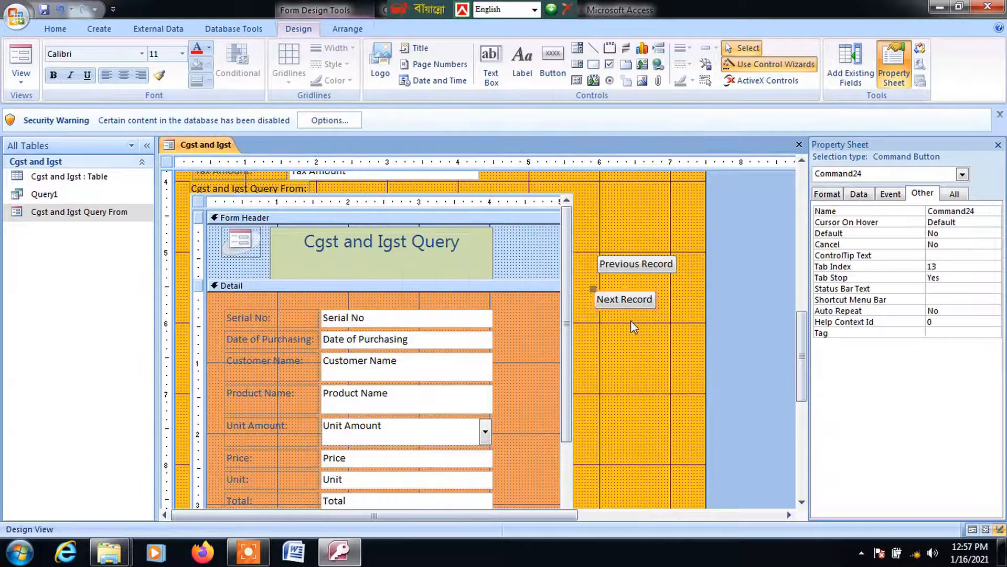
Step: Nudge the Next Record button rightward until it is centred beneath the Previous Record button
key("Right")
key("Right")
key("Right")
key("Right")
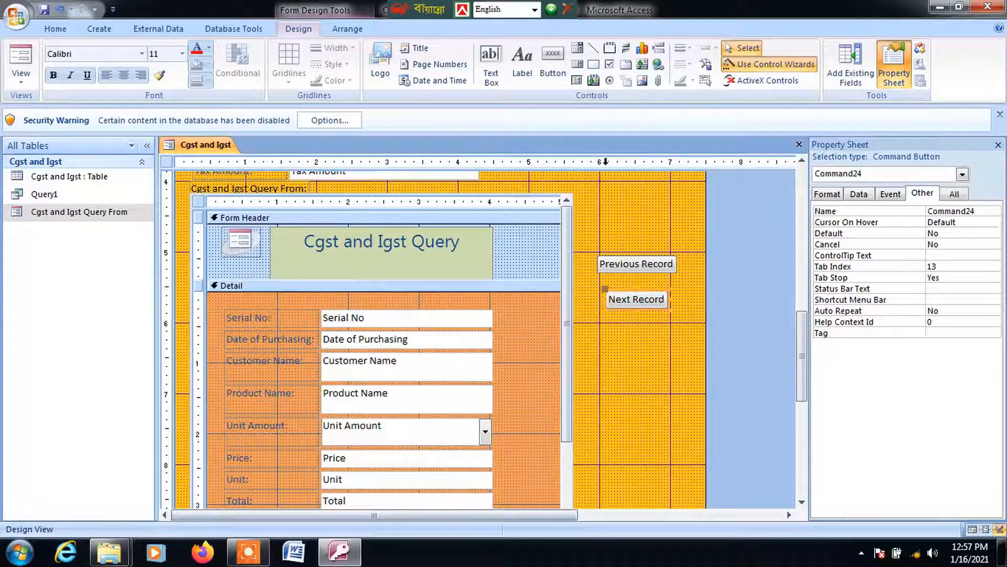
Step: Add an Add New Record command button centred below the Next Record button, showing the text "Add Record"
left_click(566, 78)
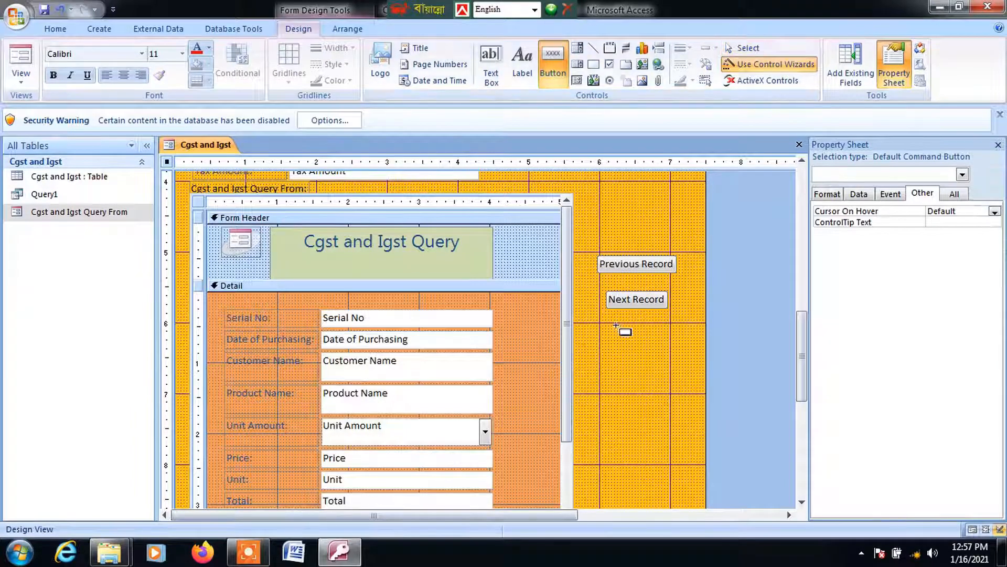
left_click_drag(594, 332, 677, 359)
left_click(475, 213)
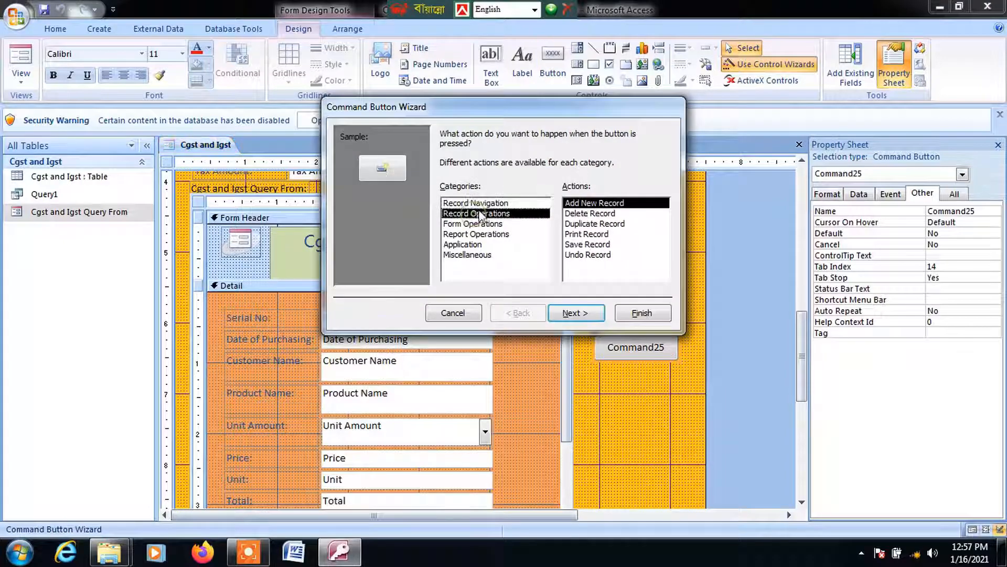
left_click(572, 312)
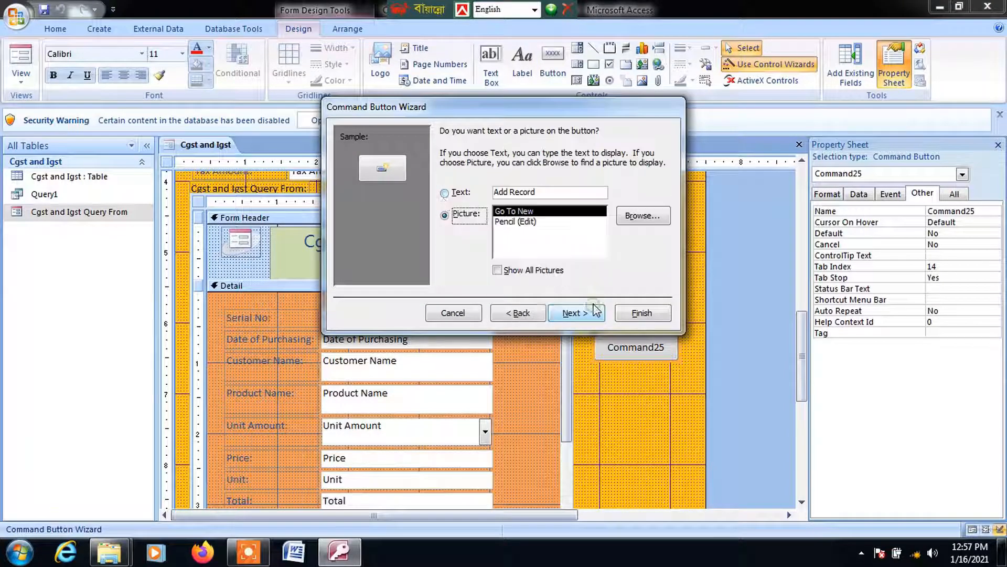
left_click(445, 193)
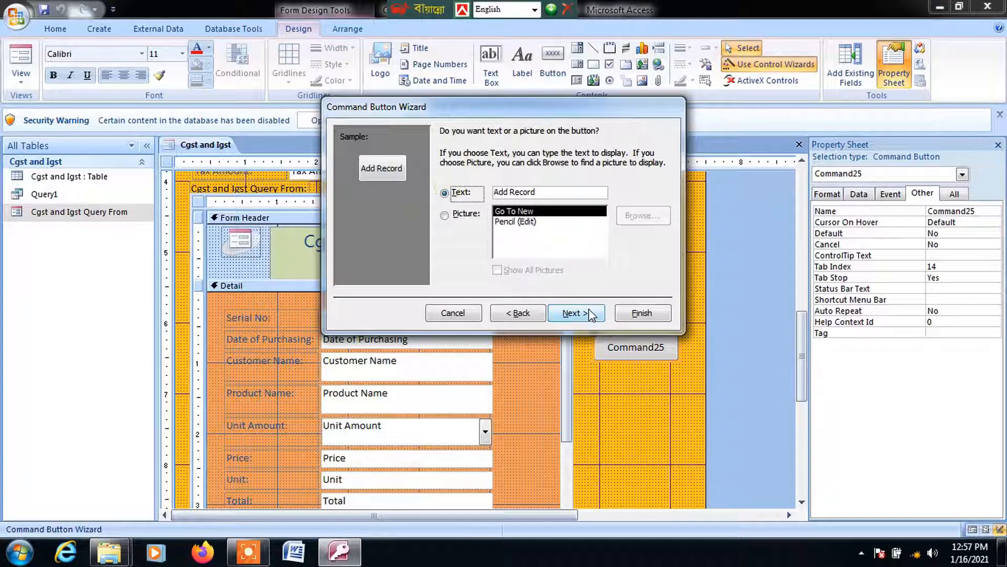
left_click(576, 313)
left_click(641, 313)
left_click_drag(632, 344, 647, 343)
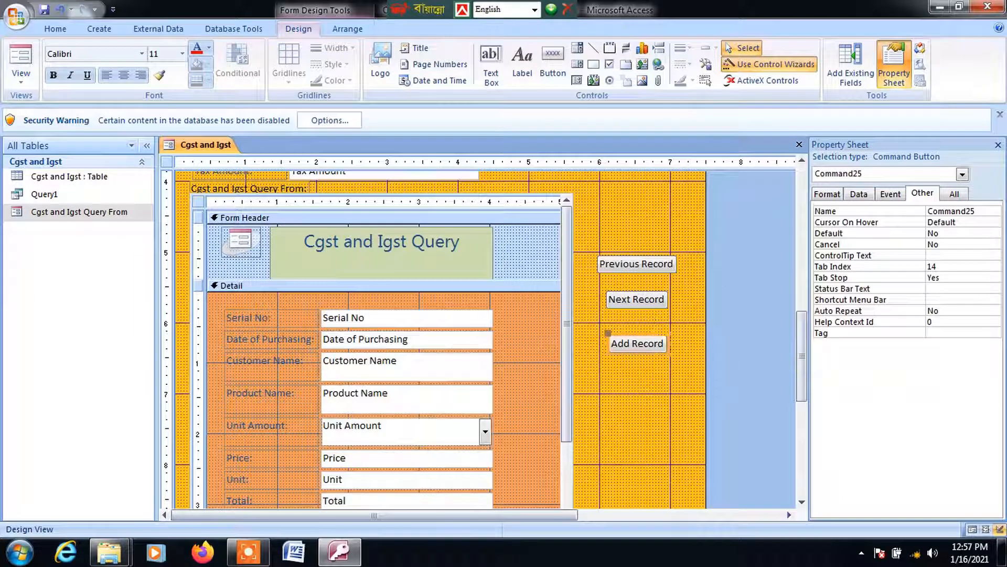
Step: Close the property sheet and the form design, saving the form as "Cgst and Igst form"
left_click(998, 145)
left_click(998, 145)
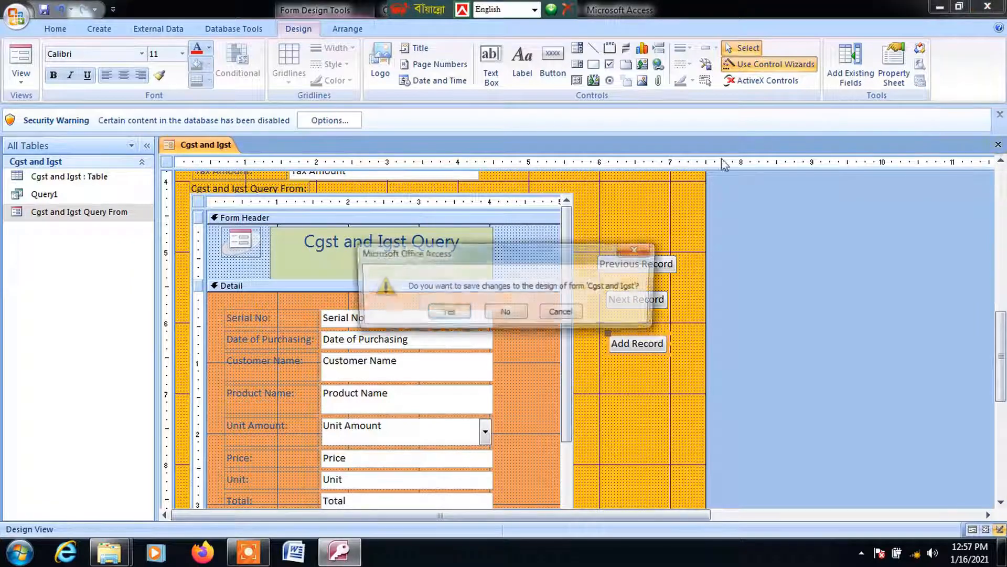
left_click(445, 311)
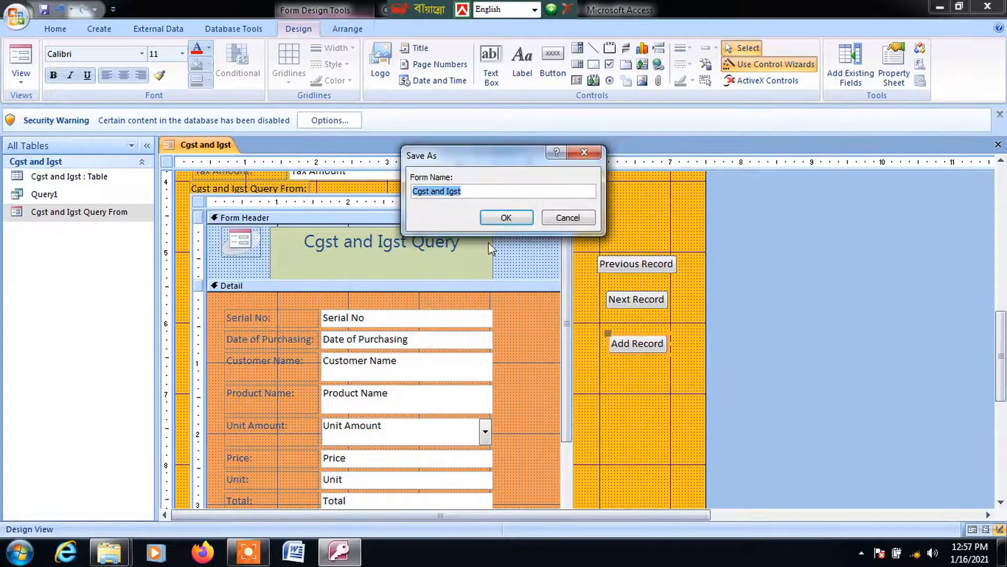
left_click(521, 187)
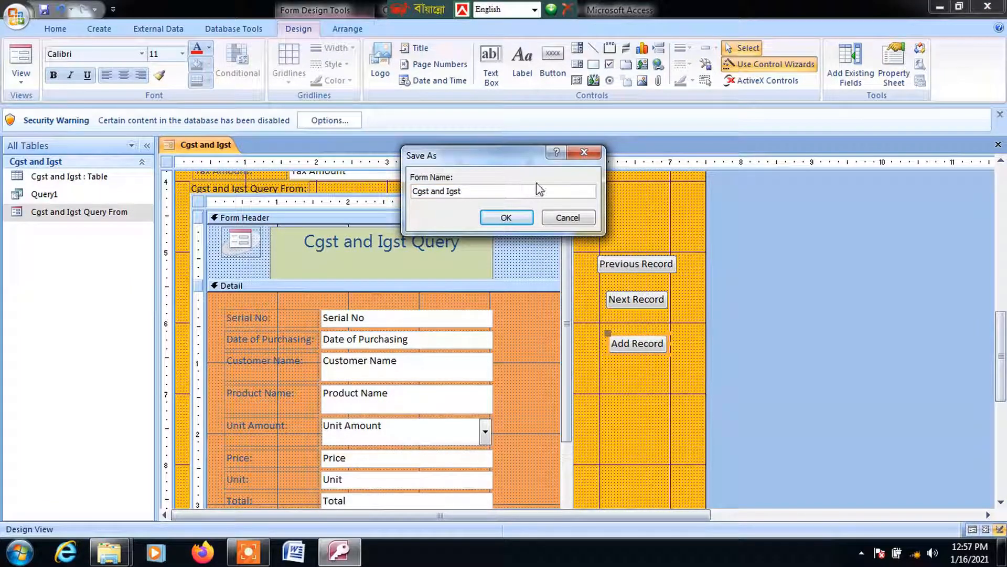
type("form")
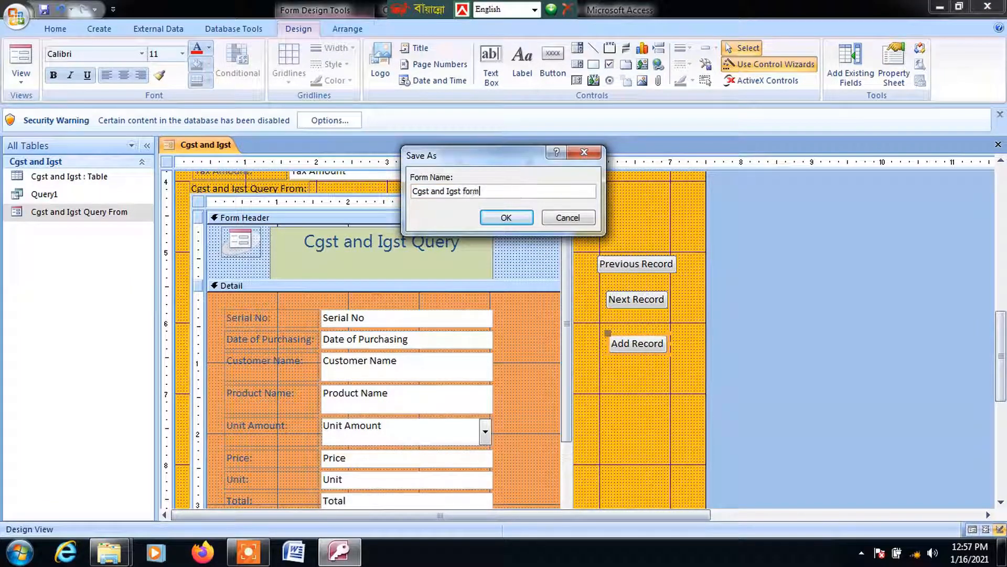
left_click(505, 217)
Step: Open the Cgst and Igst form and set Date of Purchasing to 1/12/2021 in the embedded query form
left_click(62, 214)
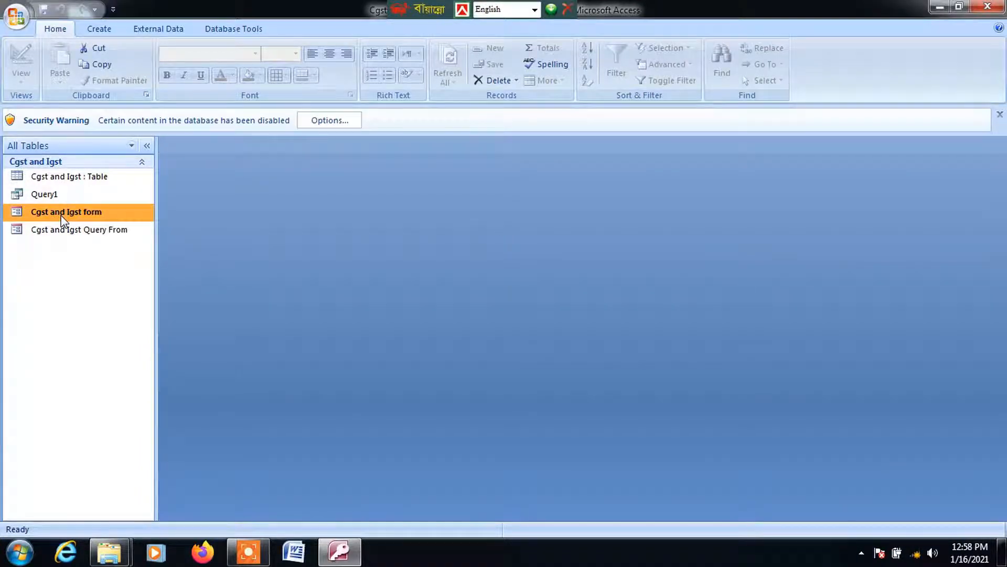
double_click(62, 217)
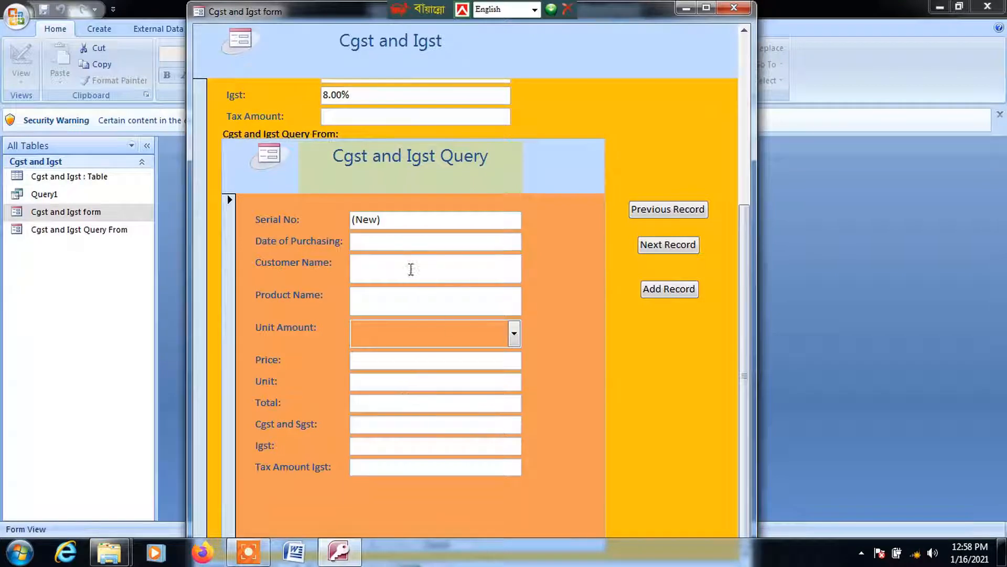
left_click(408, 245)
left_click(530, 239)
left_click(455, 303)
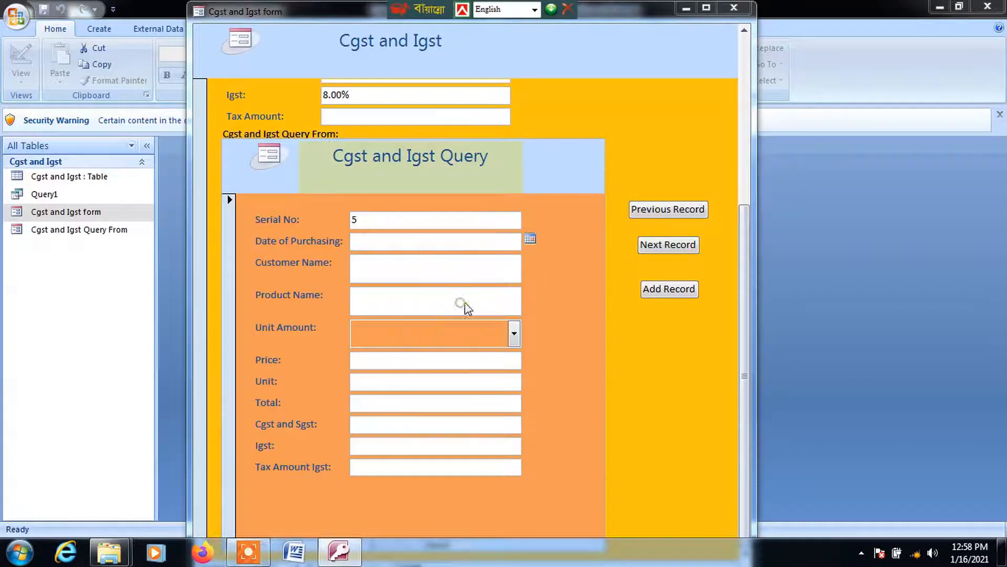
key("Return")
Step: Enter "ggg" as the Customer Name, leave Product Name empty and choose Kilogram as the Unit Amount
left_click(448, 271)
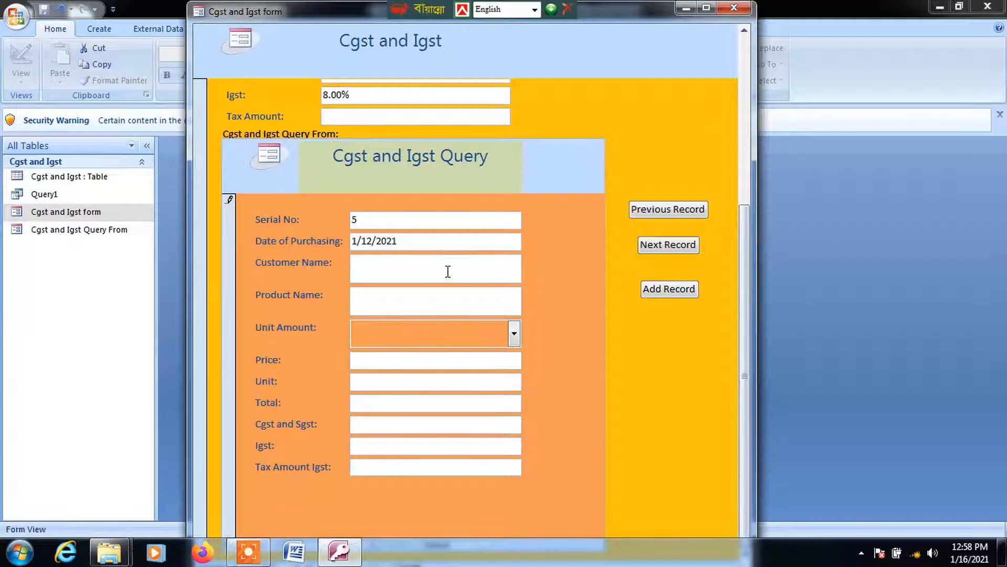
type("ggg")
left_click(422, 297)
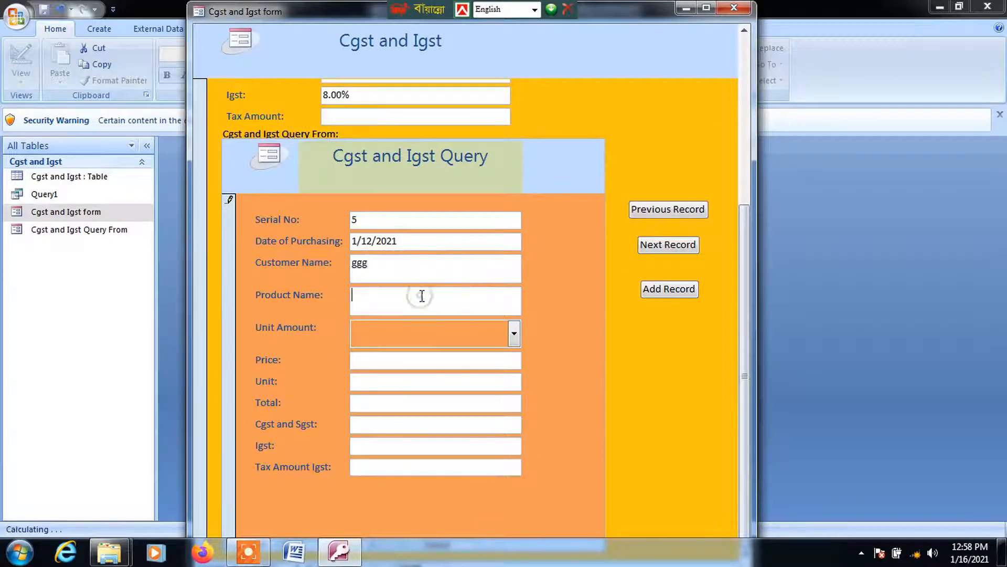
left_click(516, 332)
left_click(412, 370)
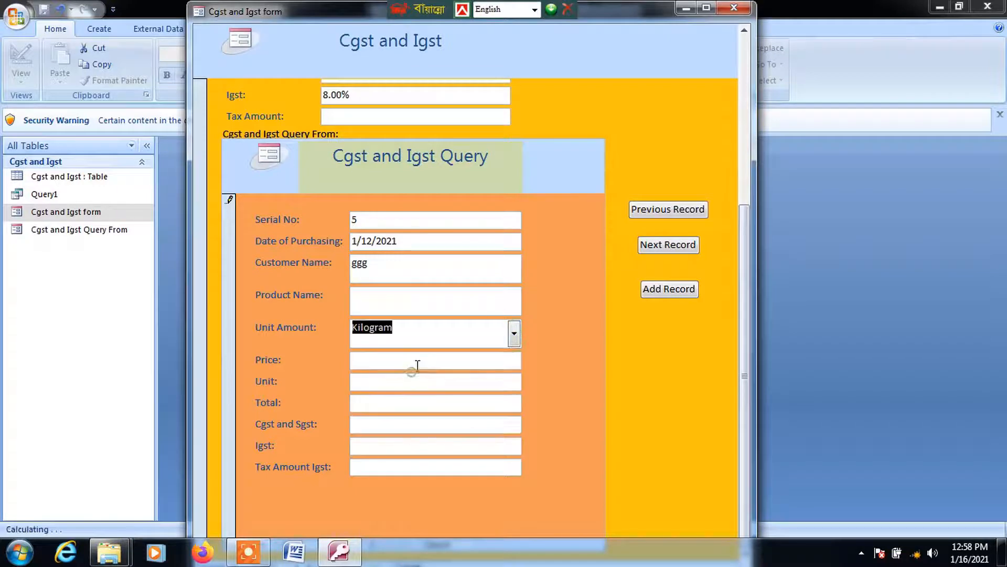
Step: Set Price to 22 and Unit to 10, and advance through the remaining fields to Tax Amount Igst
left_click(370, 358)
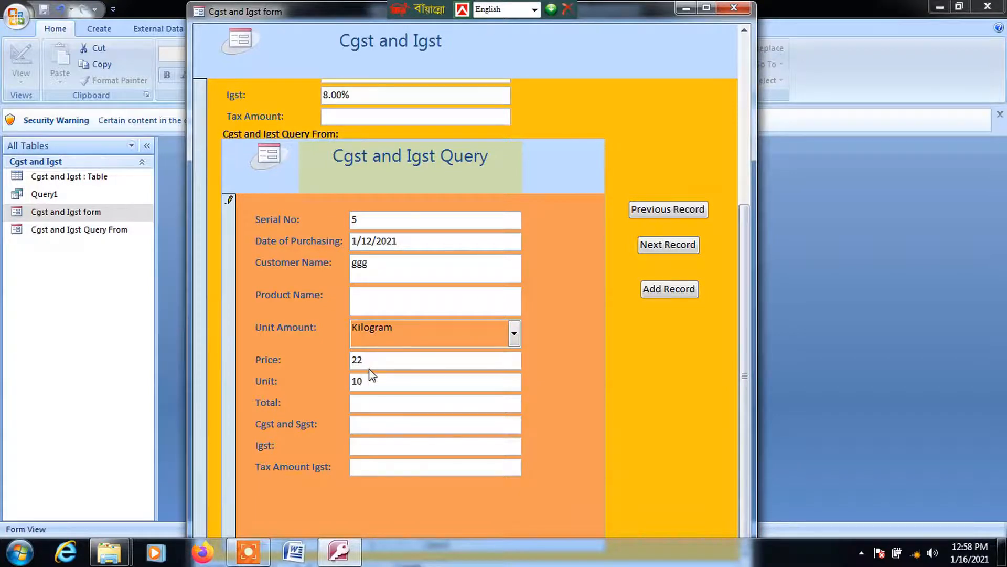
key("Tab")
key("Tab")
key("Tab")
key("Tab")
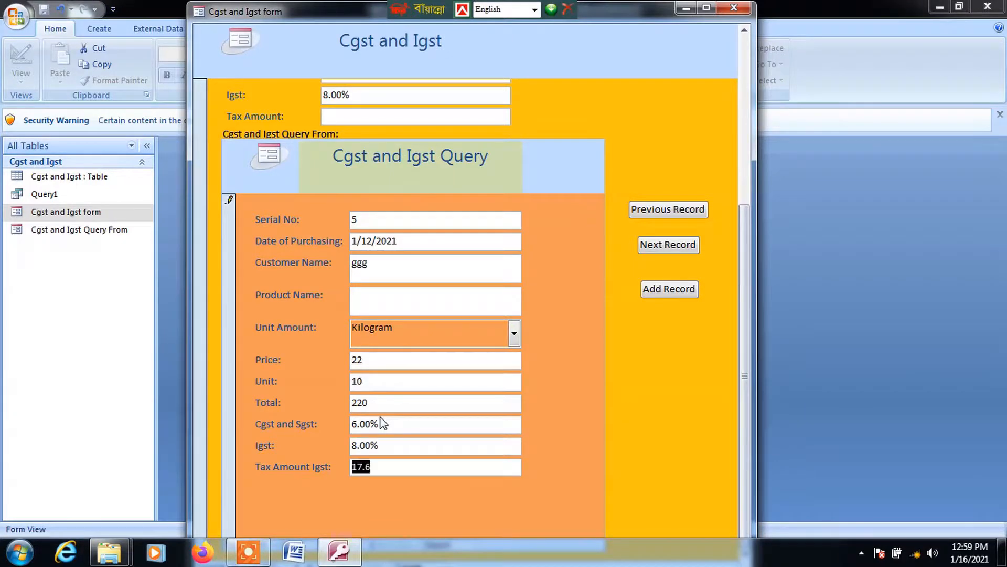